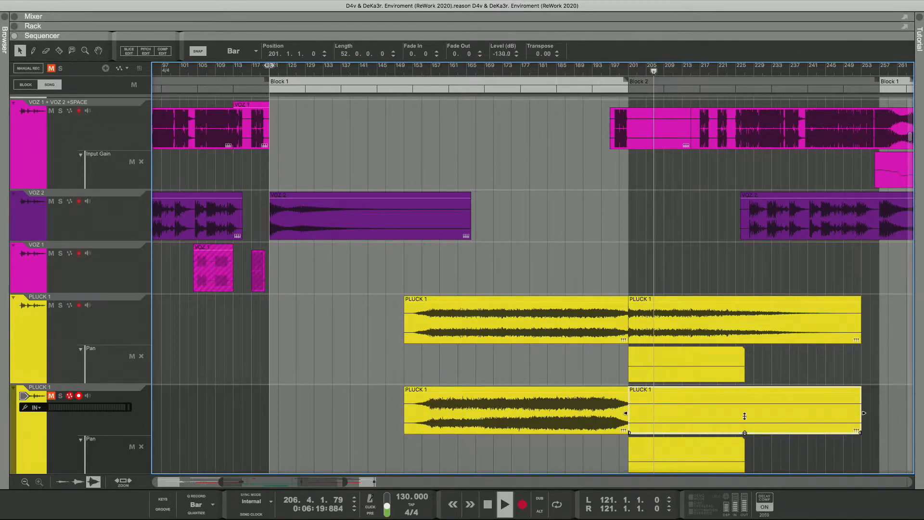
Step: Silence and delete the audio clip starting at bar 201 on the lower PLUCK 1 track, keeping the clip before it
{"action": "left_click_drag", "start_coordinate": [745, 416], "coordinate": [746, 439]}
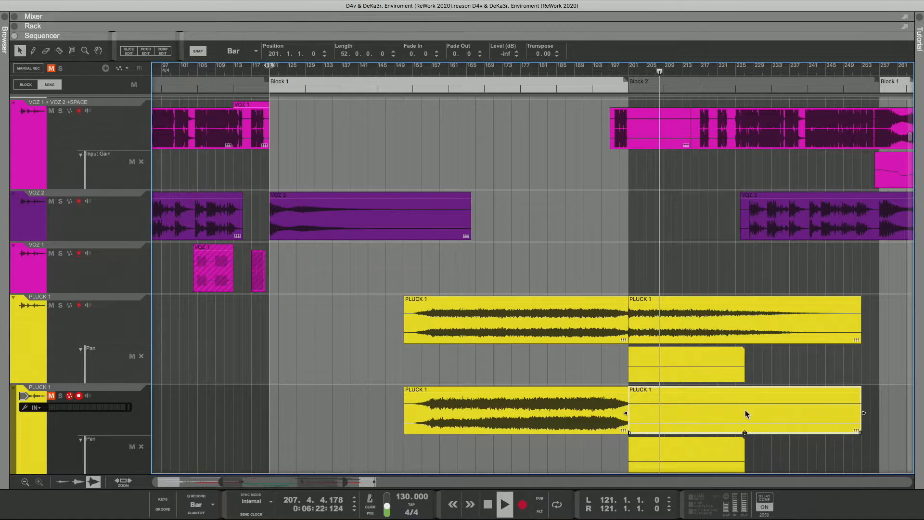
{"action": "key", "text": "Delete"}
{"action": "left_click", "coordinate": [628, 412]}
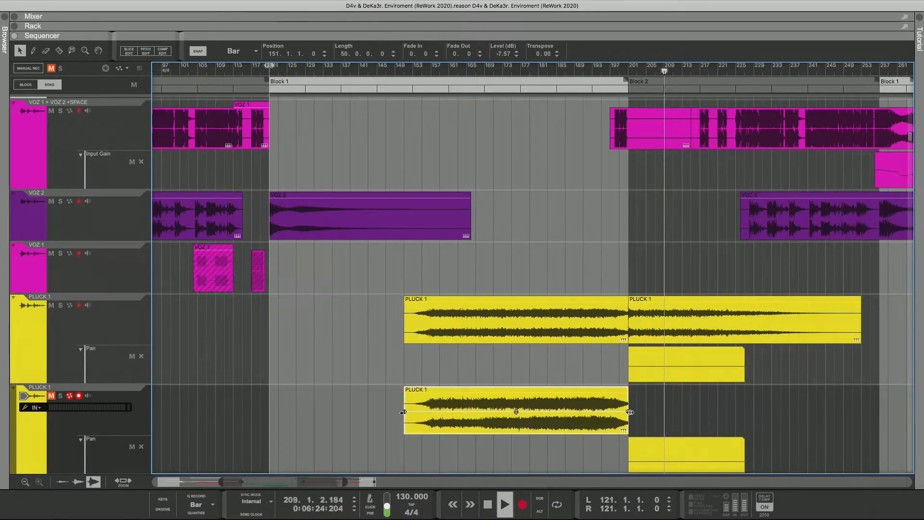
{"action": "mouse_move", "coordinate": [630, 412]}
{"action": "left_mouse_down"}
{"action": "mouse_move", "coordinate": [640, 412]}
{"action": "mouse_move", "coordinate": [629, 413]}
{"action": "left_mouse_up"}
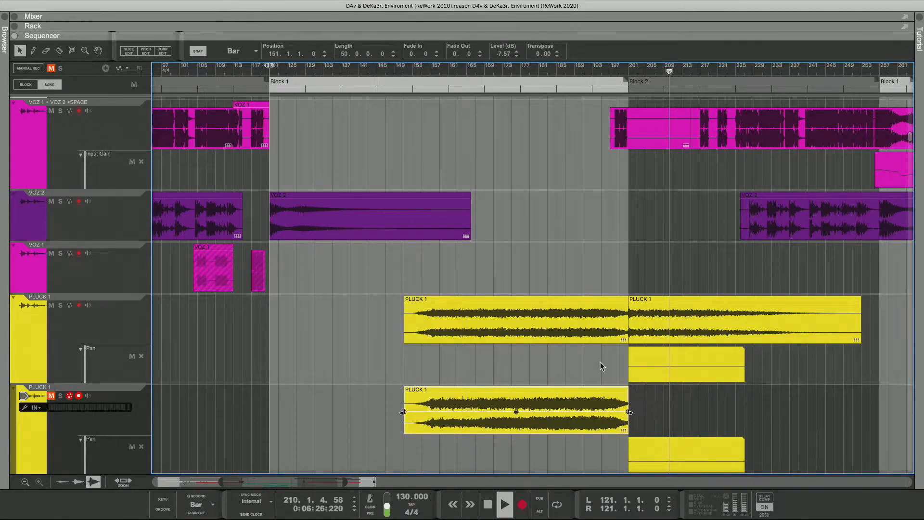
Step: Play from about bar 199 and solo the lower PLUCK 1 track to hear it alone
{"action": "left_click", "coordinate": [619, 72]}
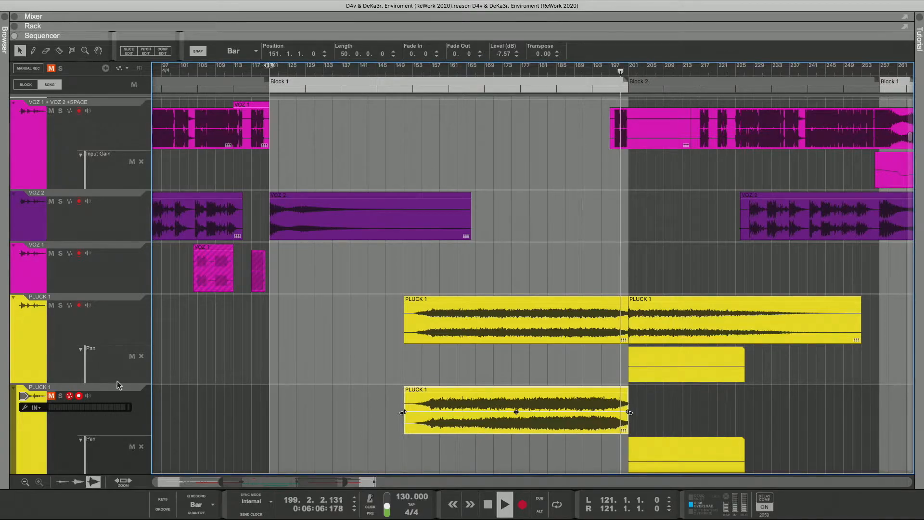
{"action": "left_click", "coordinate": [51, 396]}
{"action": "left_click", "coordinate": [60, 396]}
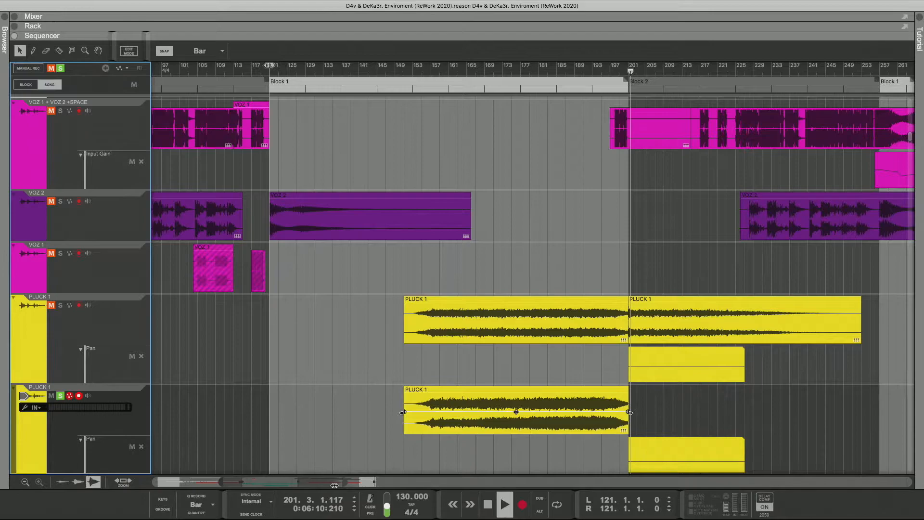
Step: Add a fade-out to the lower PLUCK 1 clip, starting at bar 198 and ending at bar 201
{"action": "left_click_drag", "start_coordinate": [334, 485], "coordinate": [298, 482]}
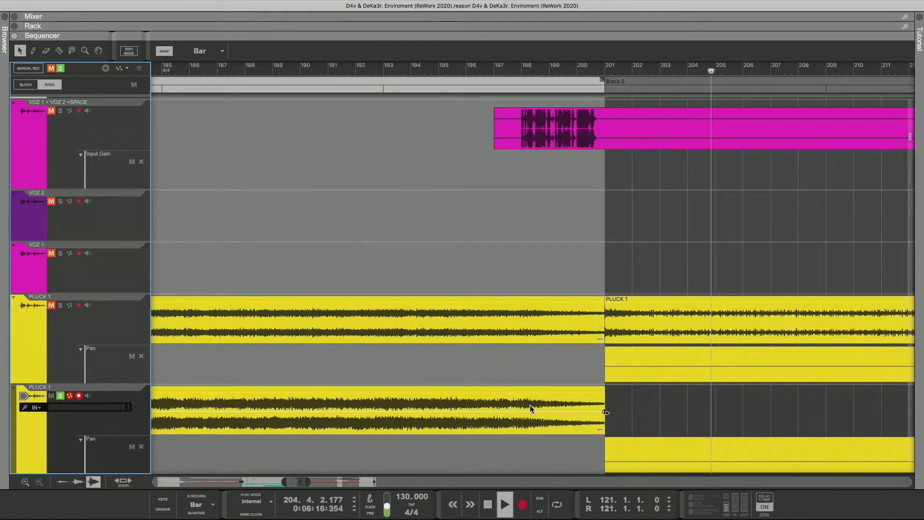
{"action": "left_click_drag", "start_coordinate": [606, 412], "coordinate": [573, 412]}
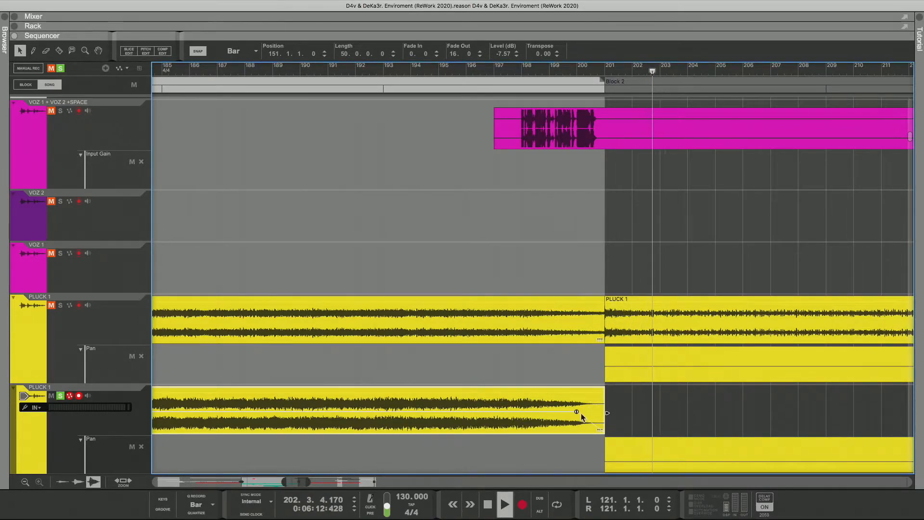
{"action": "left_click_drag", "start_coordinate": [578, 412], "coordinate": [520, 410]}
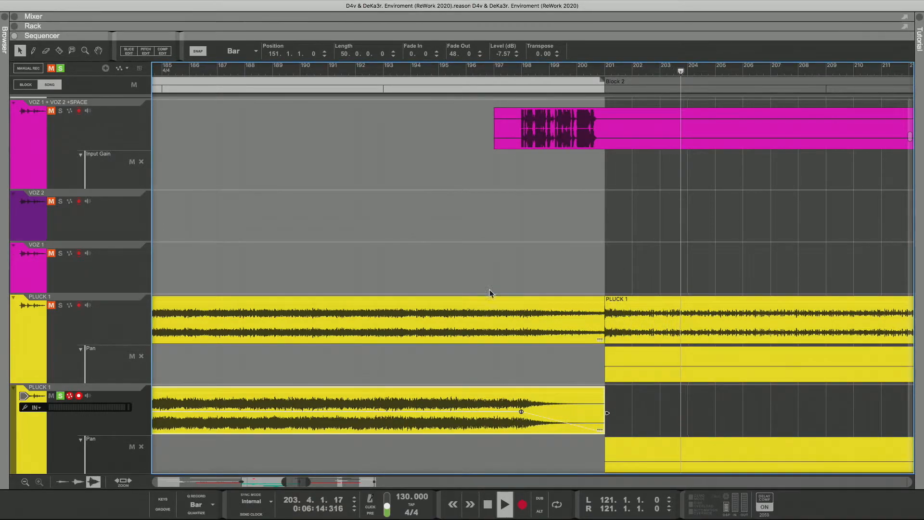
Step: Replay from about bar 195 and clear the solo and all mutes across the tracks
{"action": "left_click", "coordinate": [438, 71]}
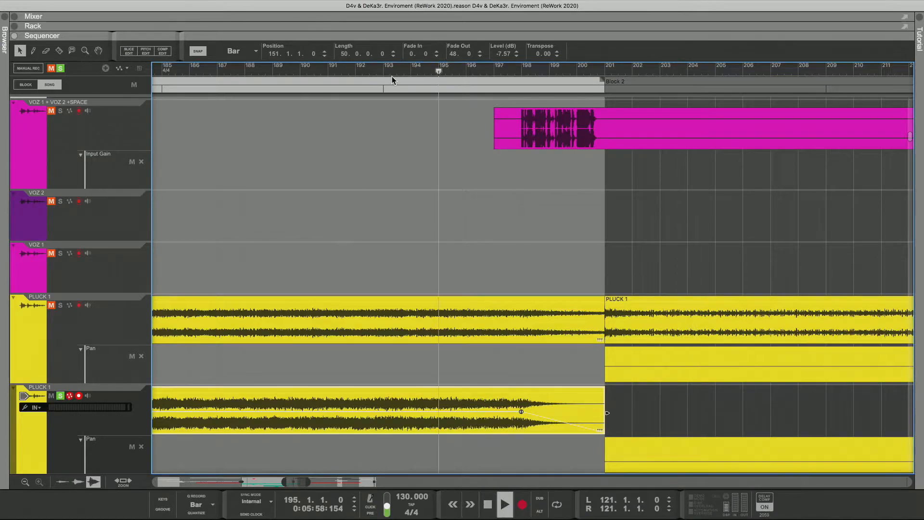
{"action": "left_click", "coordinate": [61, 69]}
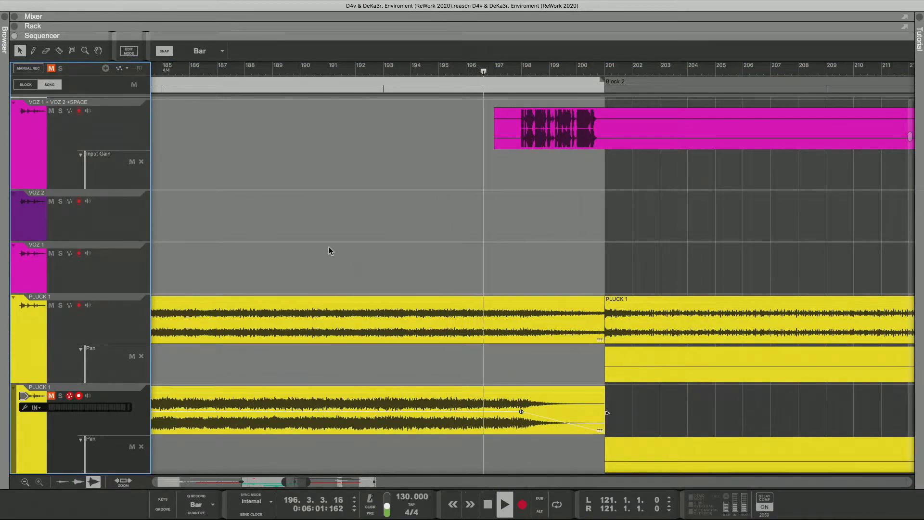
{"action": "left_click", "coordinate": [52, 69]}
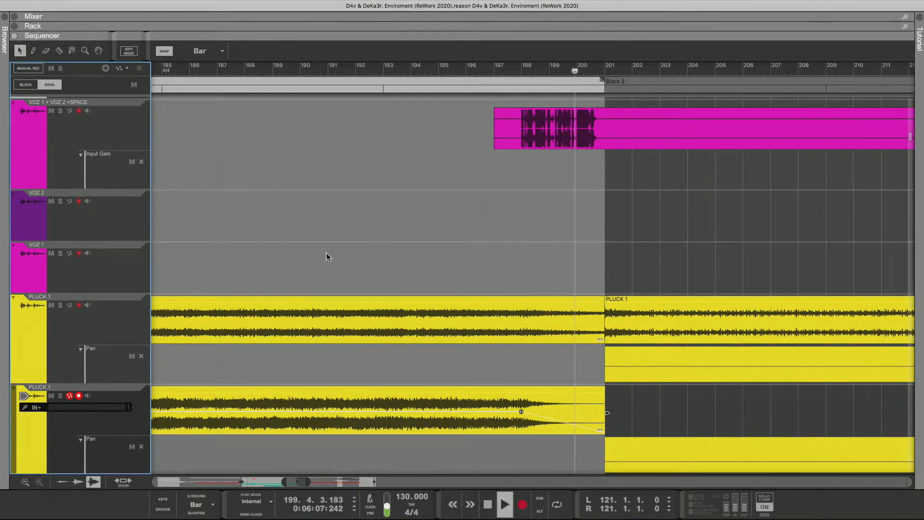
Step: Remove the fade-out from the lower PLUCK 1 clip and extend its end to bar 253, for a length of 102 bars
{"action": "left_click", "coordinate": [516, 398]}
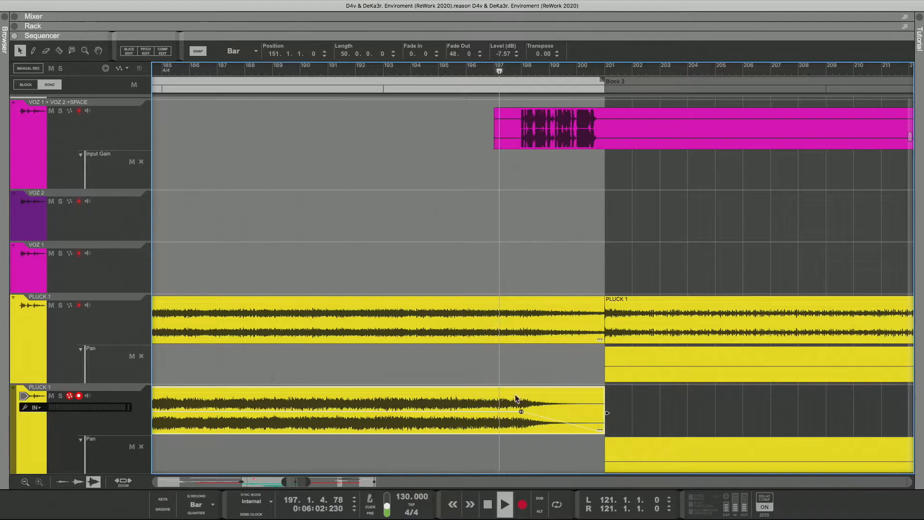
{"action": "left_click_drag", "start_coordinate": [522, 412], "coordinate": [607, 412]}
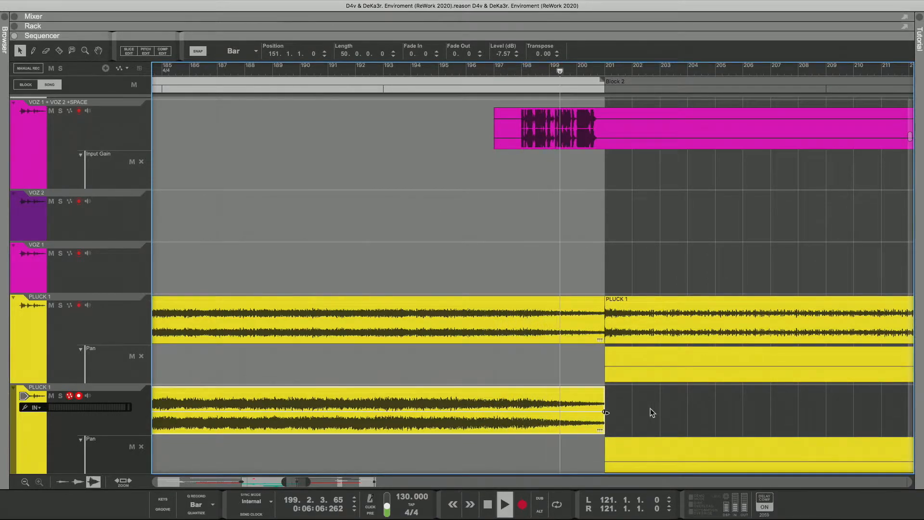
{"action": "left_click_drag", "start_coordinate": [608, 412], "coordinate": [708, 412]}
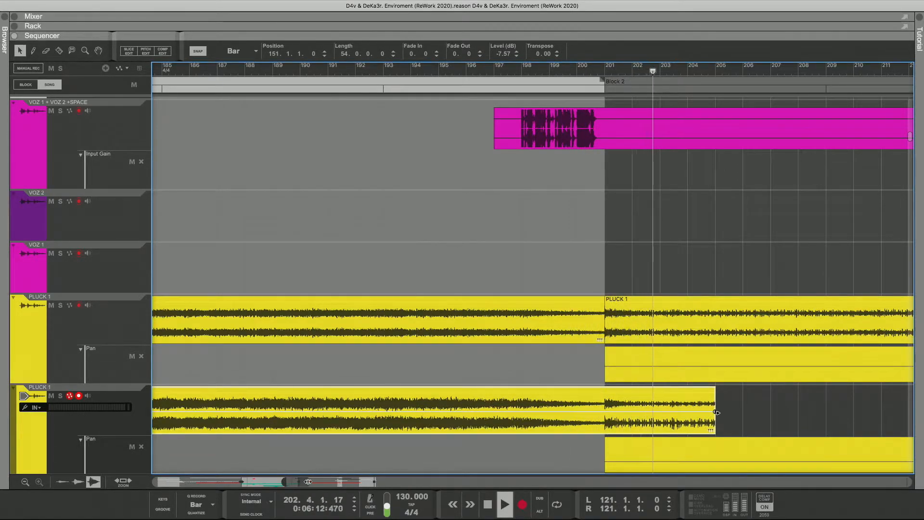
{"action": "left_click_drag", "start_coordinate": [308, 482], "coordinate": [299, 481]}
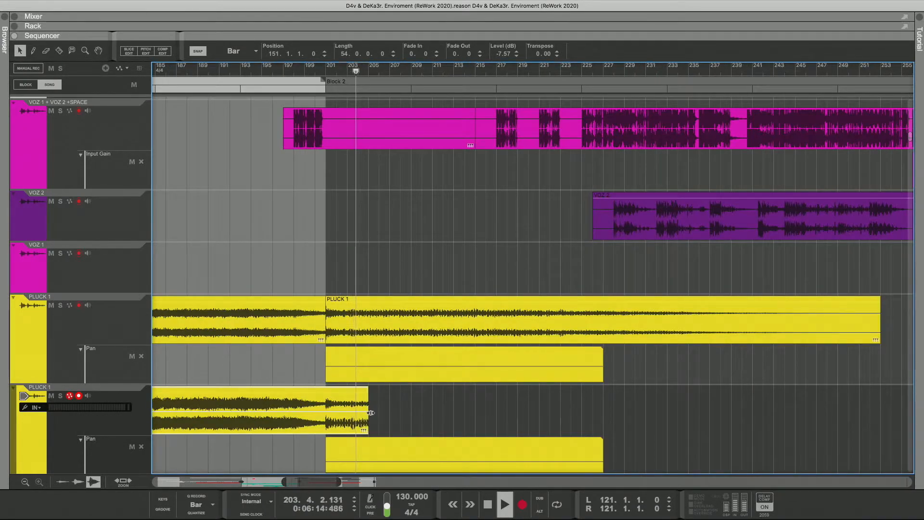
{"action": "left_click_drag", "start_coordinate": [371, 413], "coordinate": [882, 412]}
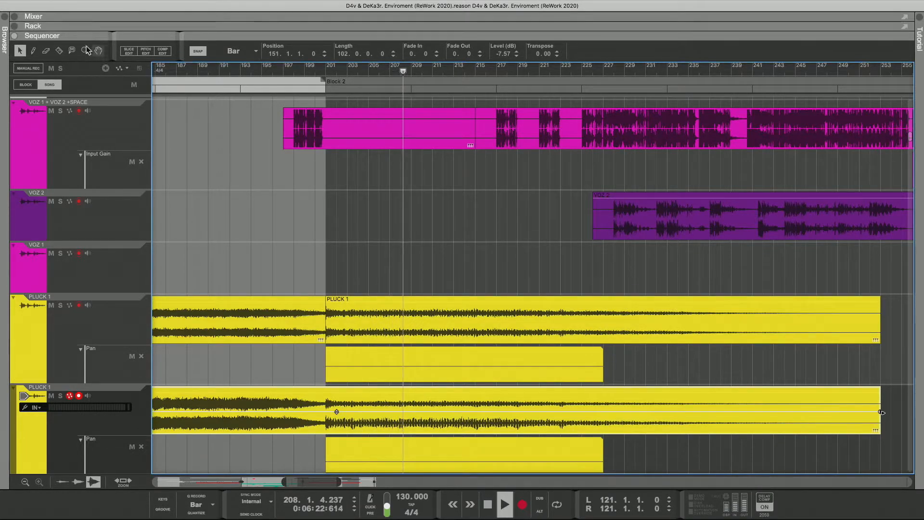
Step: Split the lower PLUCK 1 clip at bar 201 with the Razor tool, then return to the Selection tool
{"action": "left_click", "coordinate": [59, 50]}
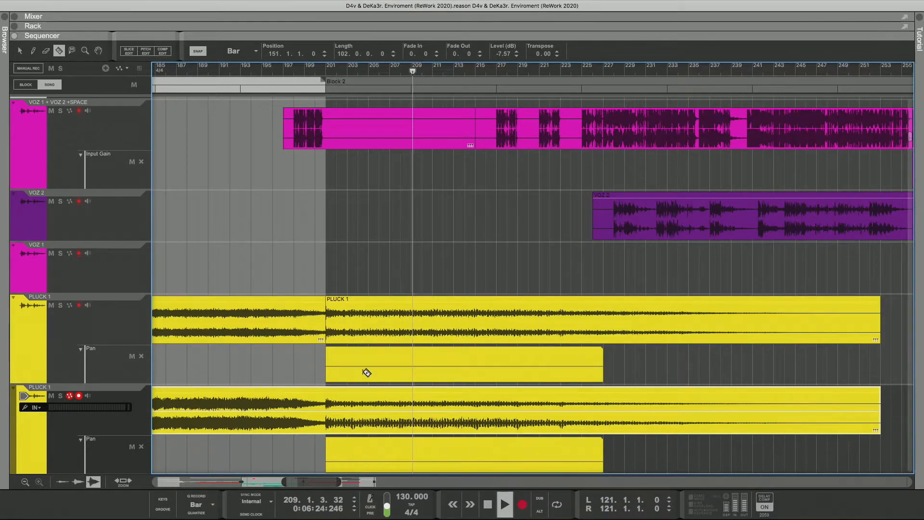
{"action": "left_click", "coordinate": [332, 412]}
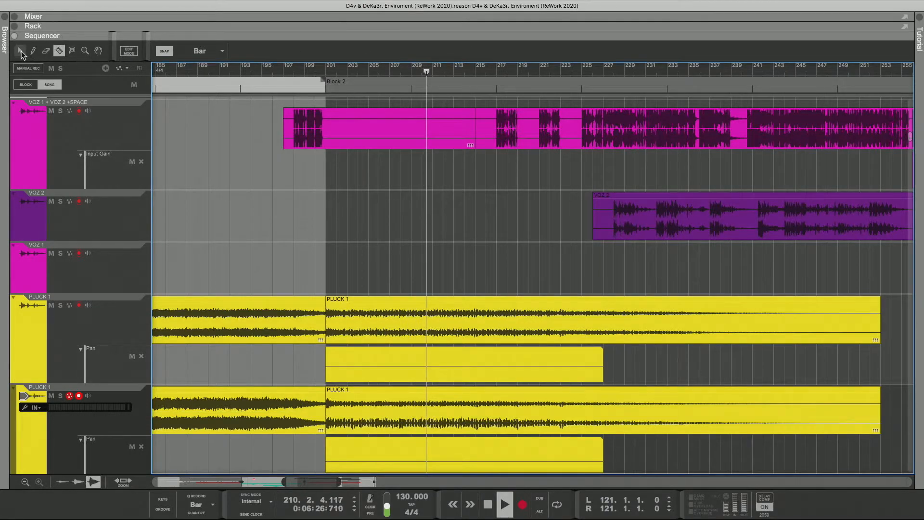
{"action": "left_click", "coordinate": [22, 51]}
Step: Lower the levels of the PLUCK 1 clips starting at bar 201: the lower one to -10.85 dB, the upper one to -9.49 dB
{"action": "left_click", "coordinate": [583, 413]}
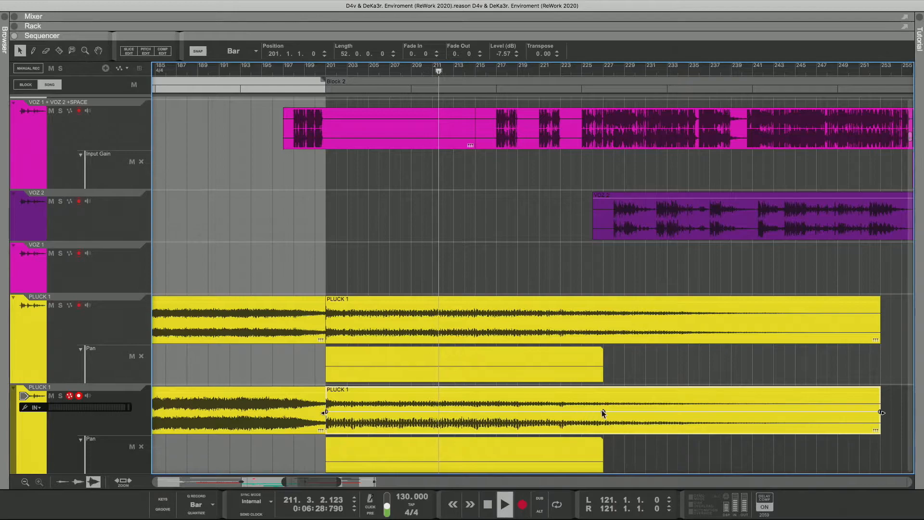
{"action": "mouse_move", "coordinate": [603, 413]}
{"action": "left_mouse_down"}
{"action": "mouse_move", "coordinate": [605, 404]}
{"action": "mouse_move", "coordinate": [603, 415]}
{"action": "left_mouse_up"}
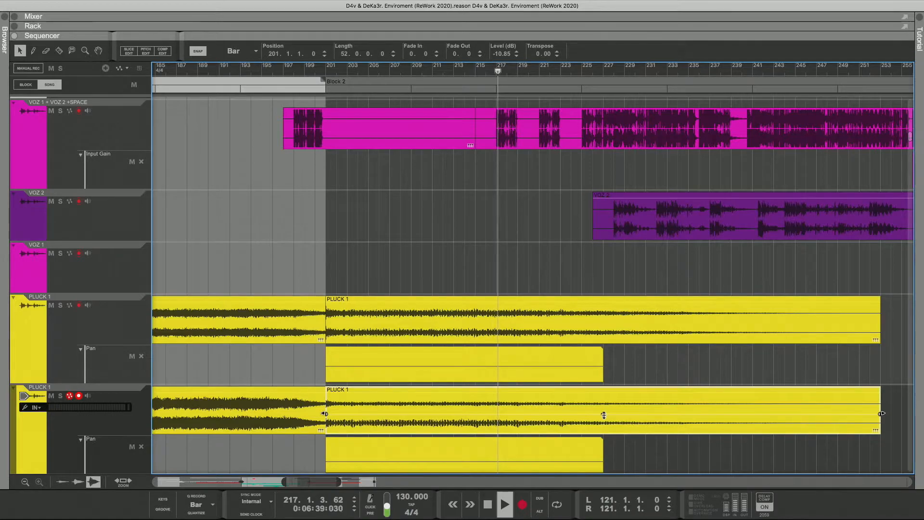
{"action": "left_click_drag", "start_coordinate": [603, 410], "coordinate": [604, 415]}
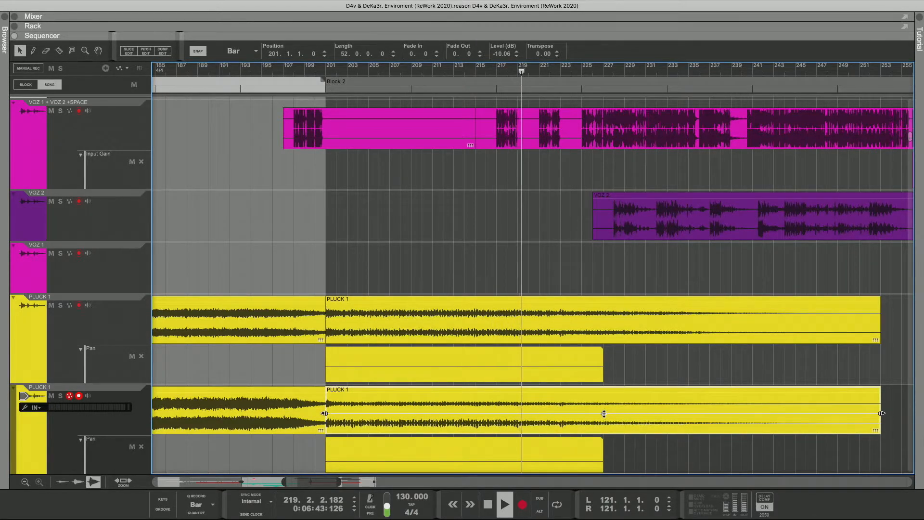
{"action": "left_click", "coordinate": [586, 334]}
{"action": "left_click_drag", "start_coordinate": [602, 322], "coordinate": [605, 325]}
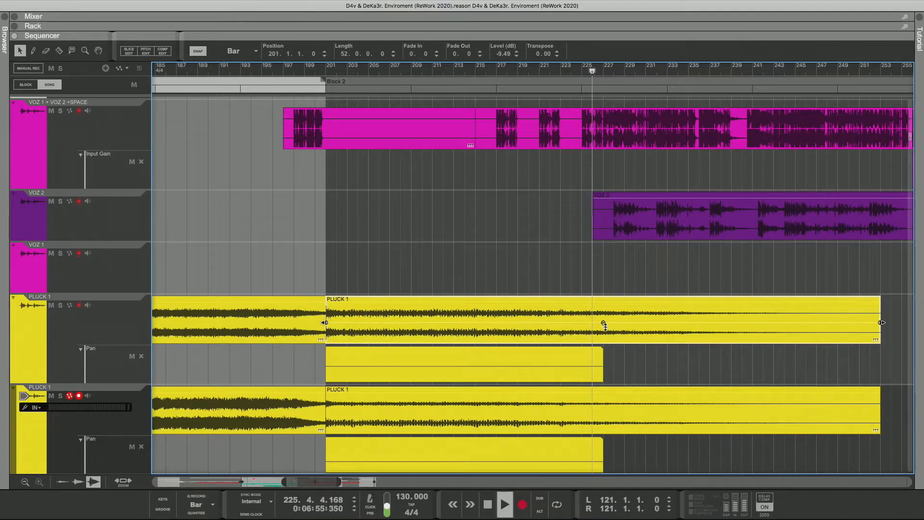
Step: Reduce the level of the lower PLUCK 1 clip after bar 201 to -20.52 dB while replaying the transition from about bar 201
{"action": "left_click", "coordinate": [604, 418]}
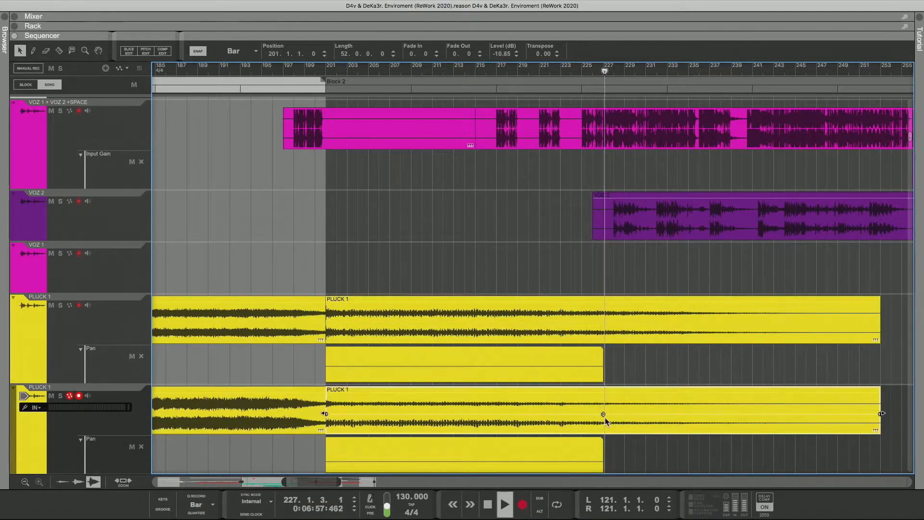
{"action": "left_click_drag", "start_coordinate": [604, 415], "coordinate": [604, 418]}
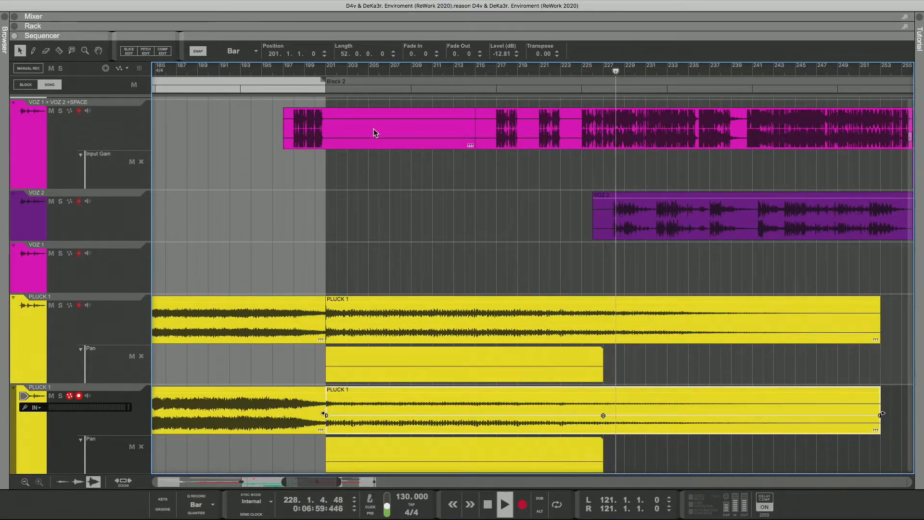
{"action": "left_click", "coordinate": [324, 70]}
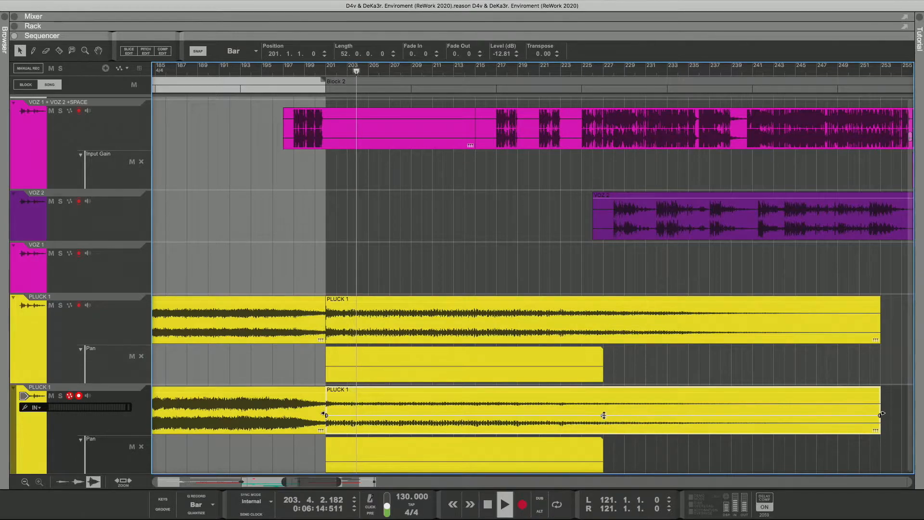
{"action": "left_click_drag", "start_coordinate": [605, 416], "coordinate": [603, 420]}
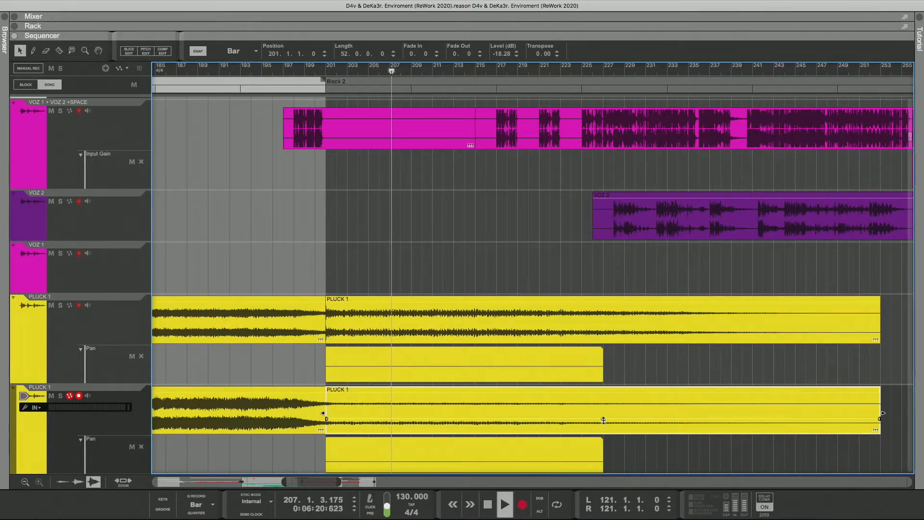
{"action": "left_click_drag", "start_coordinate": [605, 424], "coordinate": [603, 428]}
Step: Set the level of the upper PLUCK 1 clip after bar 201 to -9.23 dB and replay the transition from about bar 200
{"action": "left_click", "coordinate": [586, 330]}
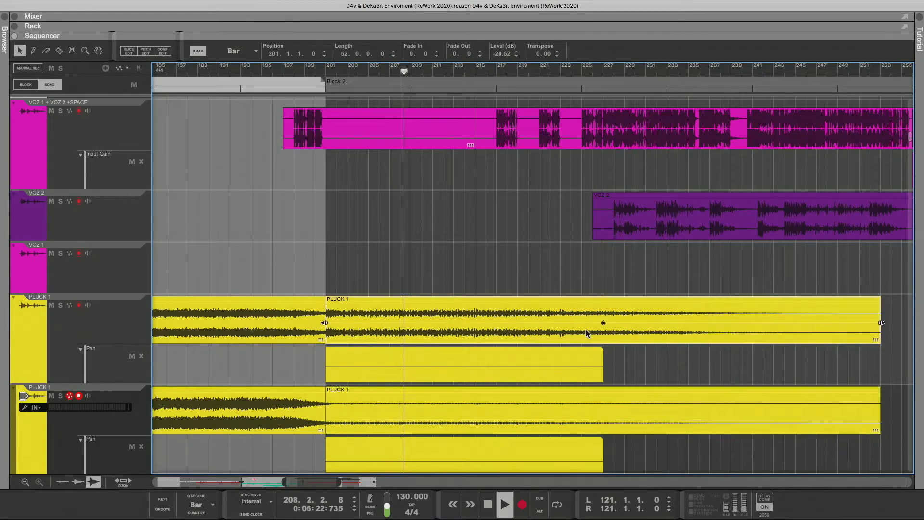
{"action": "left_click_drag", "start_coordinate": [604, 323], "coordinate": [603, 324]}
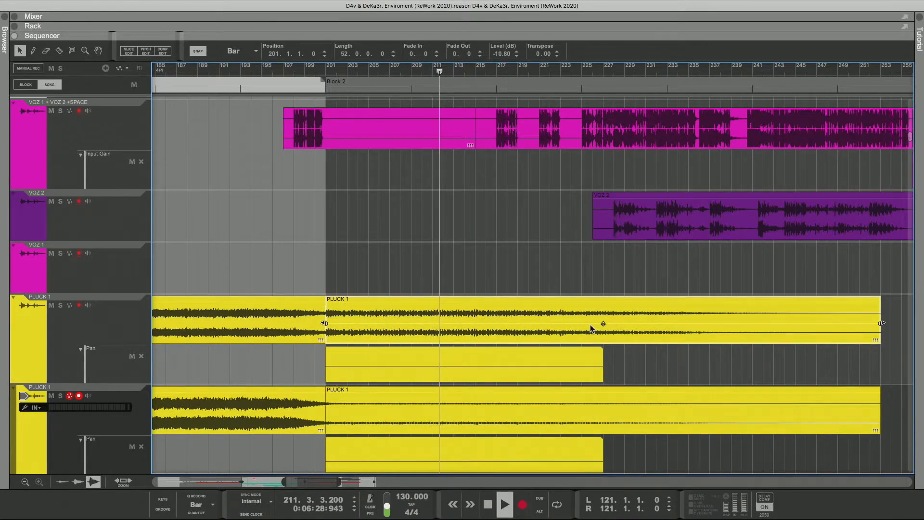
{"action": "left_click_drag", "start_coordinate": [603, 324], "coordinate": [604, 322]}
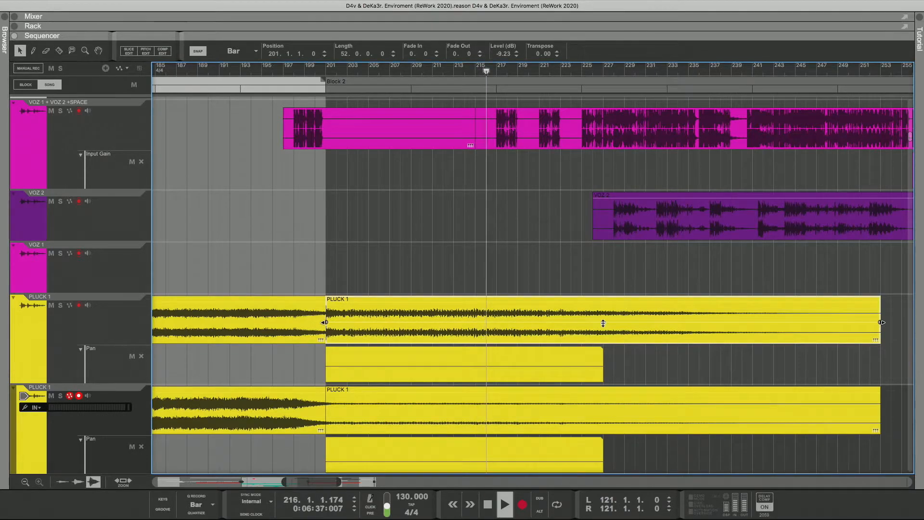
{"action": "left_click", "coordinate": [314, 73]}
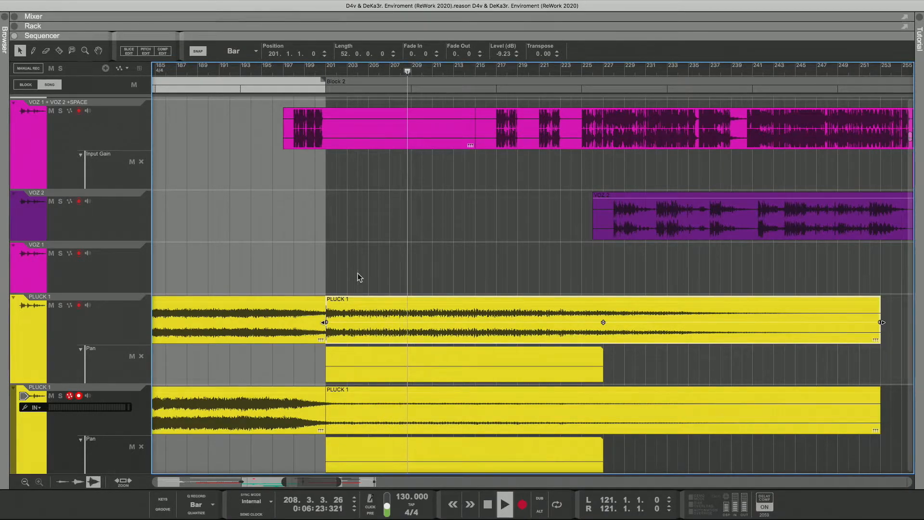
Step: Look through the tracks below PLUCK 1 and the rest of the arrangement to the end of the song
{"action": "scroll", "coordinate": [357, 273], "scroll_direction": "down", "scroll_amount": 10}
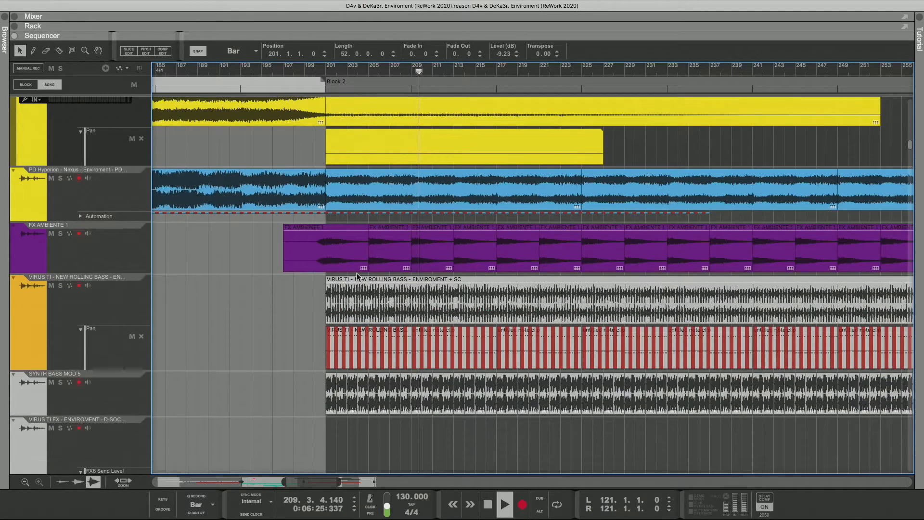
{"action": "scroll", "coordinate": [355, 273], "scroll_direction": "down", "scroll_amount": 12}
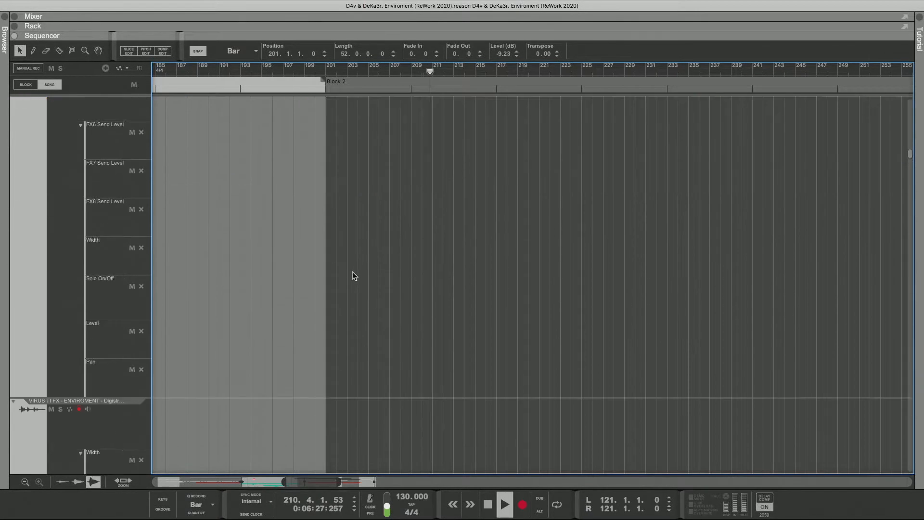
{"action": "scroll", "coordinate": [352, 271], "scroll_direction": "down", "scroll_amount": 10}
{"action": "left_click", "coordinate": [319, 422]}
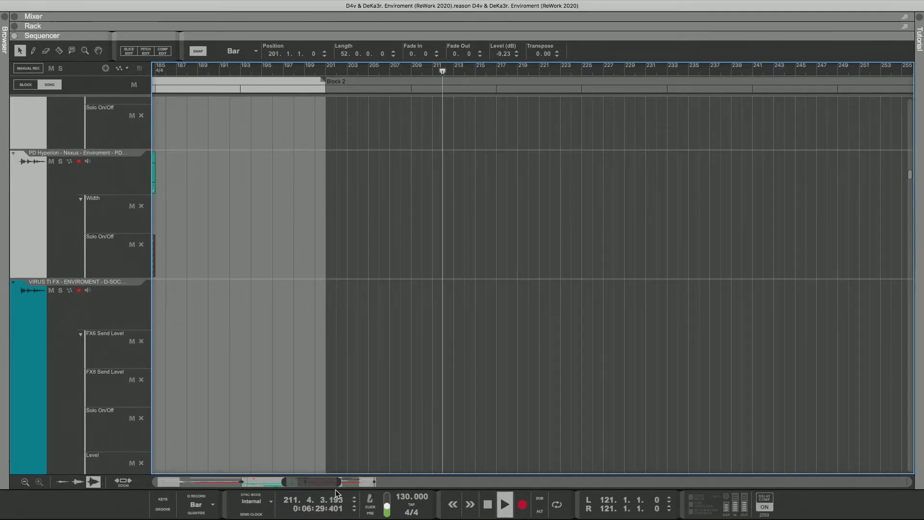
{"action": "left_click_drag", "start_coordinate": [339, 482], "coordinate": [409, 482]}
{"action": "scroll", "coordinate": [348, 418], "scroll_direction": "up", "scroll_amount": 4}
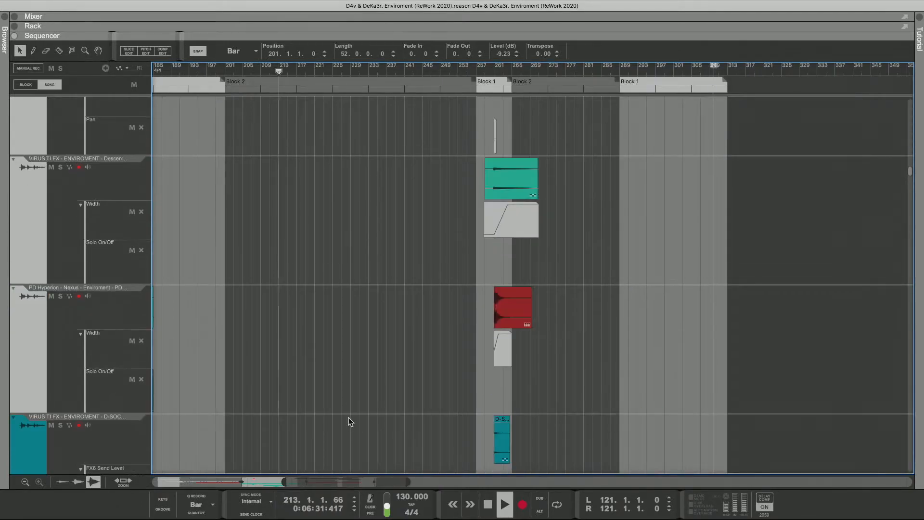
{"action": "scroll", "coordinate": [348, 418], "scroll_direction": "up", "scroll_amount": 15}
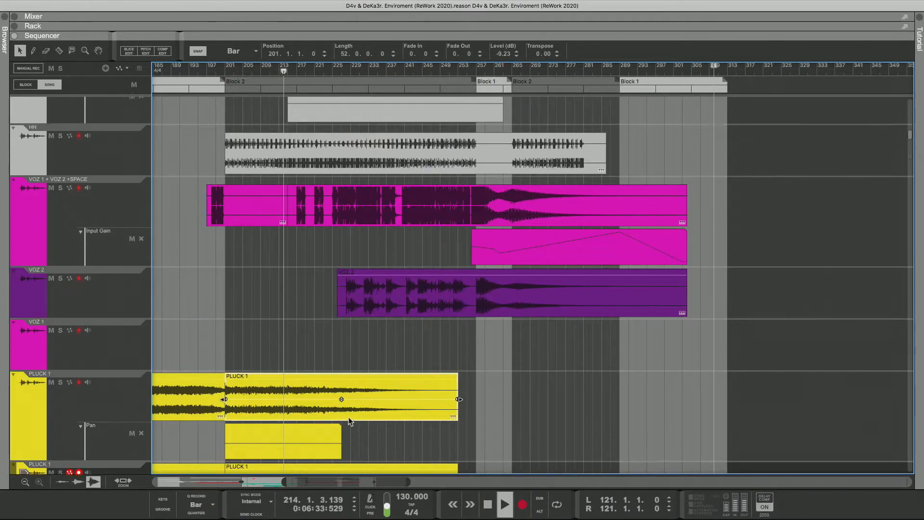
Step: Audition PLUCK 2 + SC MIDE and PLUCK 2 + SC SIDE soloed with MAIN PLUCK MELODY 1 copy, and unsolo both PLUCK 2 tracks
{"action": "scroll", "coordinate": [349, 417], "scroll_direction": "up", "scroll_amount": 15}
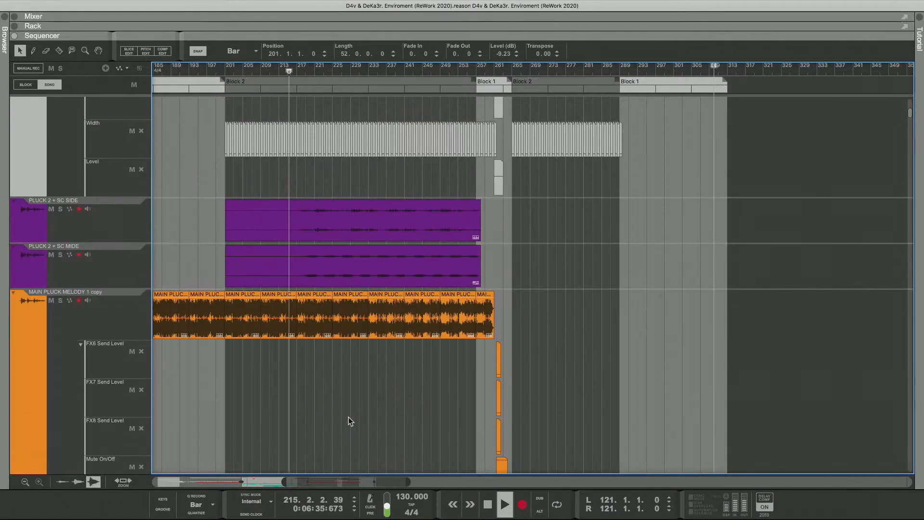
{"action": "scroll", "coordinate": [349, 417], "scroll_direction": "up", "scroll_amount": 3}
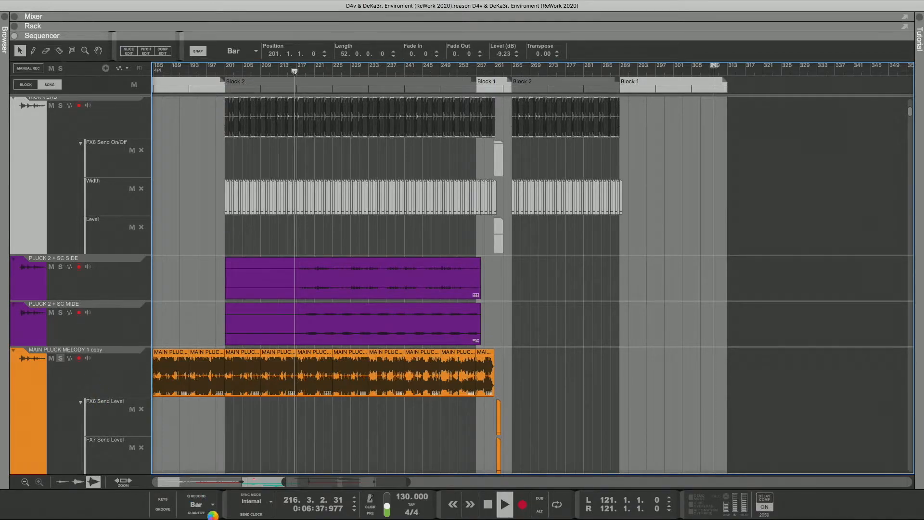
{"action": "left_click_drag", "start_coordinate": [407, 484], "coordinate": [365, 484]}
{"action": "left_click", "coordinate": [60, 313]}
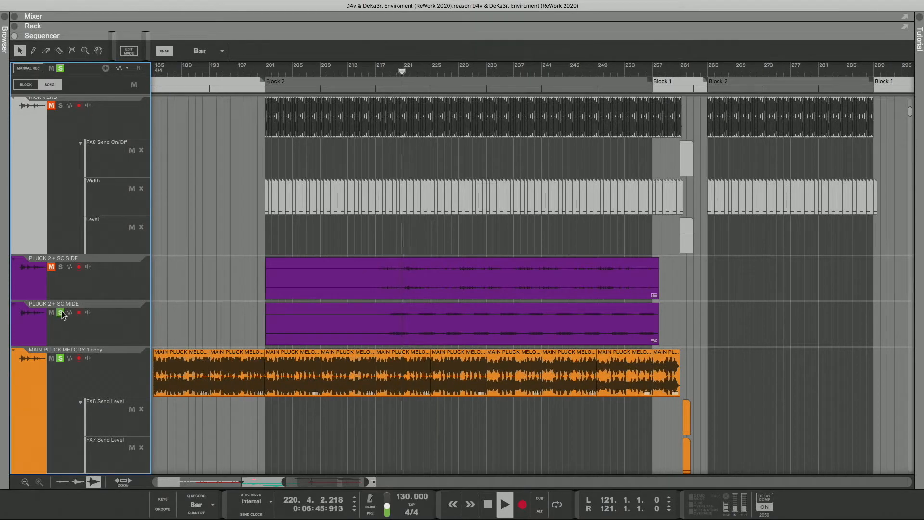
{"action": "left_click", "coordinate": [61, 267]}
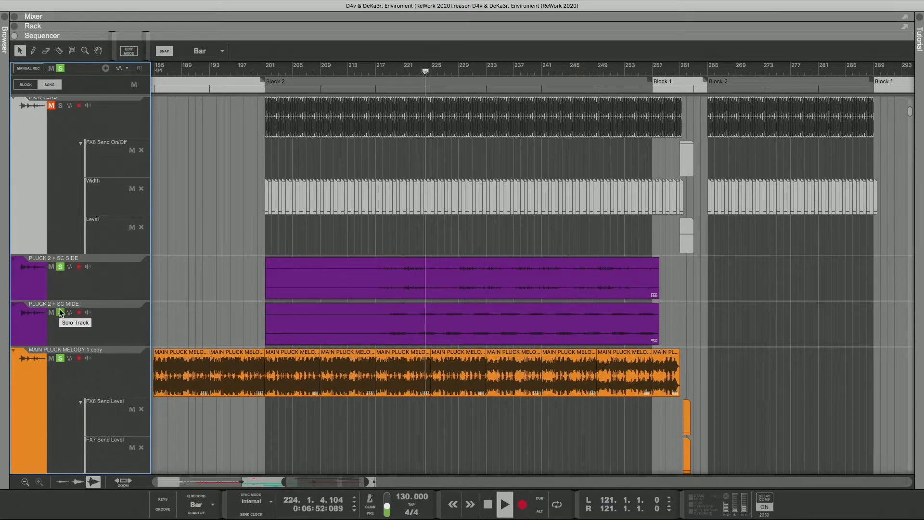
{"action": "left_click", "coordinate": [61, 312]}
{"action": "left_click", "coordinate": [61, 266]}
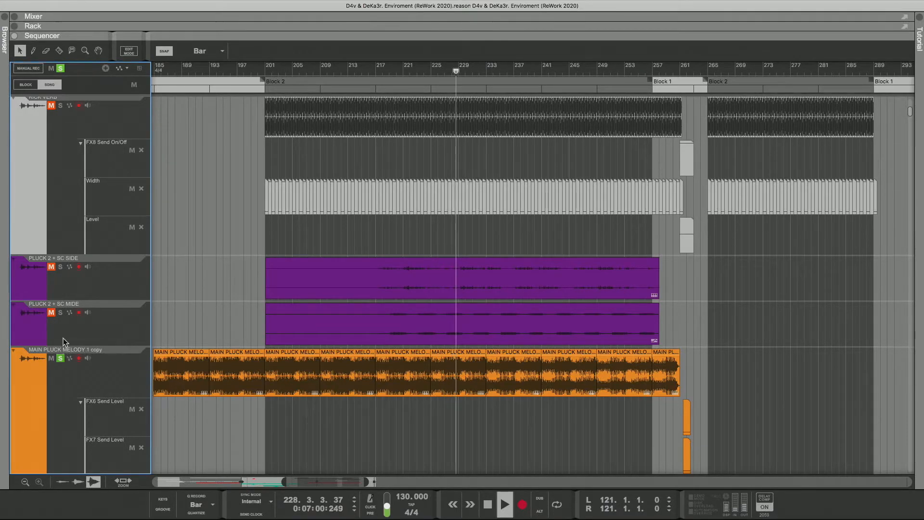
Step: Listen to PLUCK 2 + SC MIDE and PLUCK 2 + SC SIDE soloed separately and together without MAIN PLUCK MELODY 1 copy
{"action": "left_click", "coordinate": [60, 312]}
{"action": "left_click", "coordinate": [51, 359]}
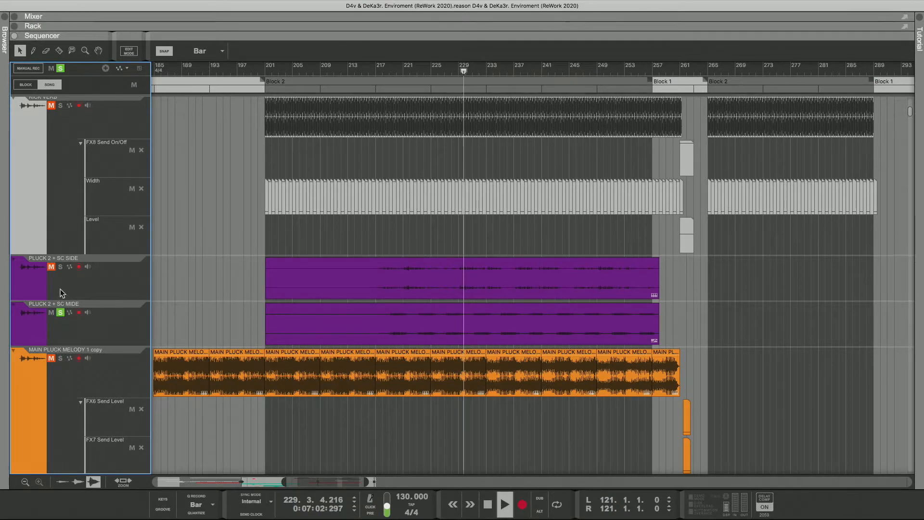
{"action": "left_click", "coordinate": [60, 267]}
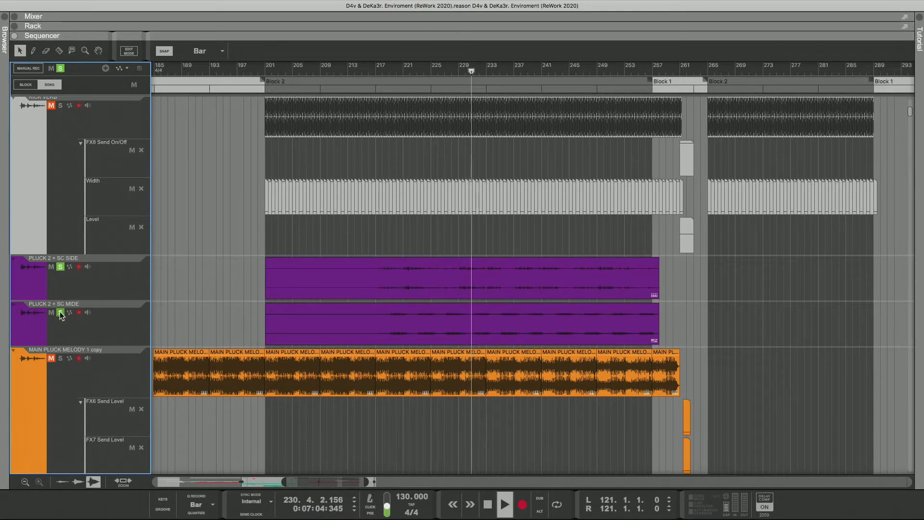
{"action": "left_click", "coordinate": [60, 313]}
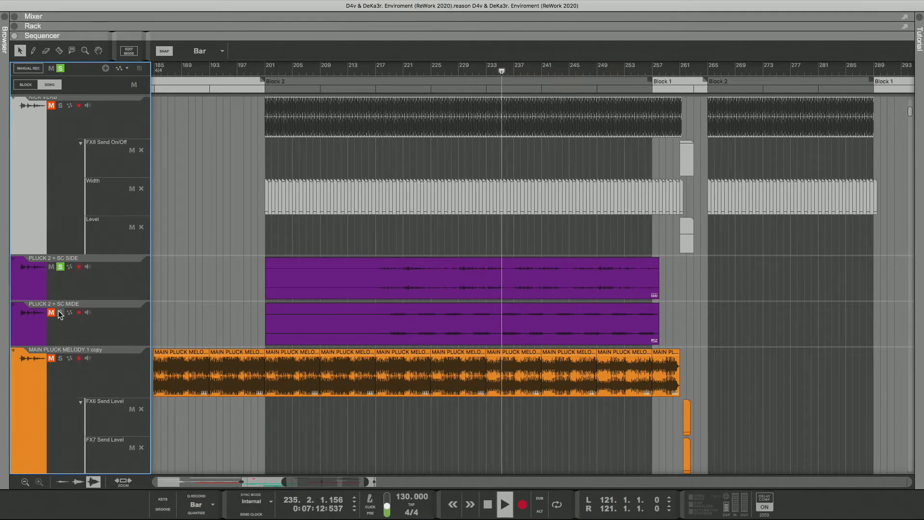
{"action": "left_click", "coordinate": [60, 313]}
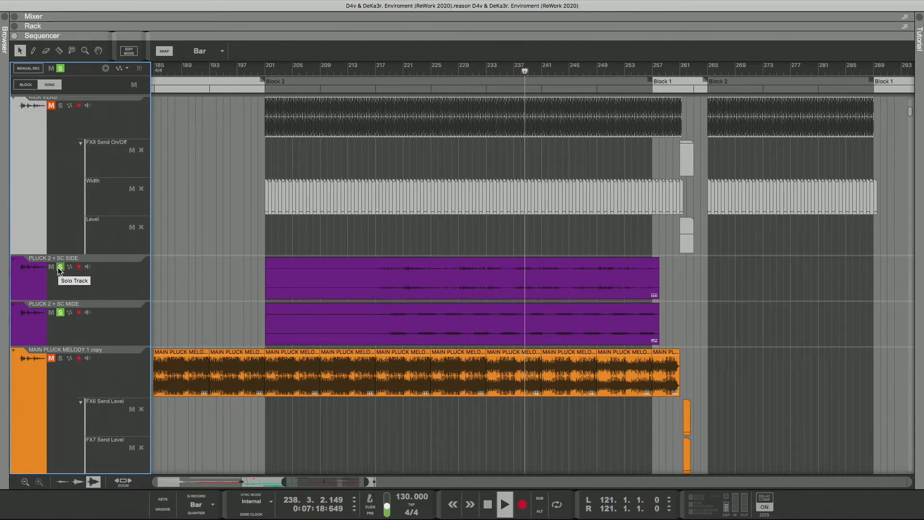
Step: Listen to MAIN PLUCK MELODY 1 copy soloed without the PLUCK 2 tracks, and clear all track solos
{"action": "left_click", "coordinate": [61, 359]}
{"action": "left_click", "coordinate": [60, 313]}
{"action": "left_click", "coordinate": [60, 267]}
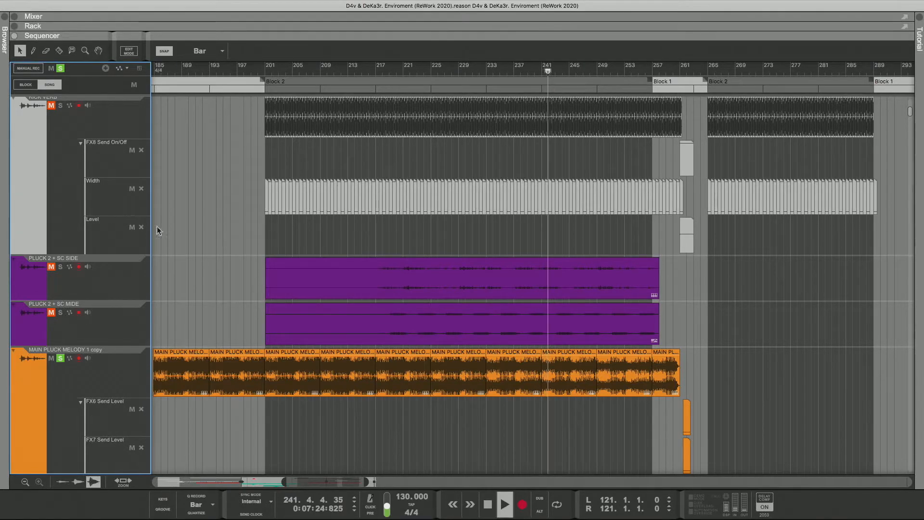
{"action": "left_click", "coordinate": [60, 68]}
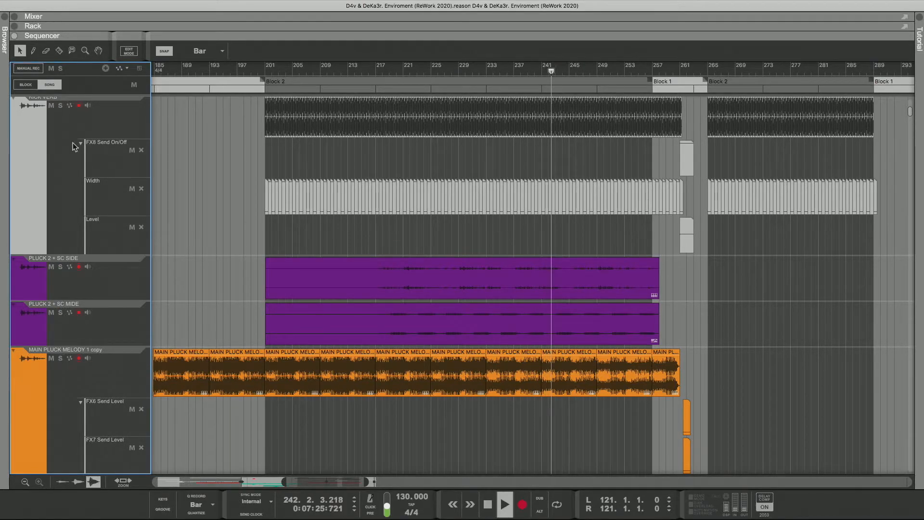
Step: Mute PLUCK 2 + SC MIDE and PLUCK 2 + SC SIDE, and replay the section from about bar 201
{"action": "left_click", "coordinate": [61, 314]}
{"action": "left_click", "coordinate": [61, 313]}
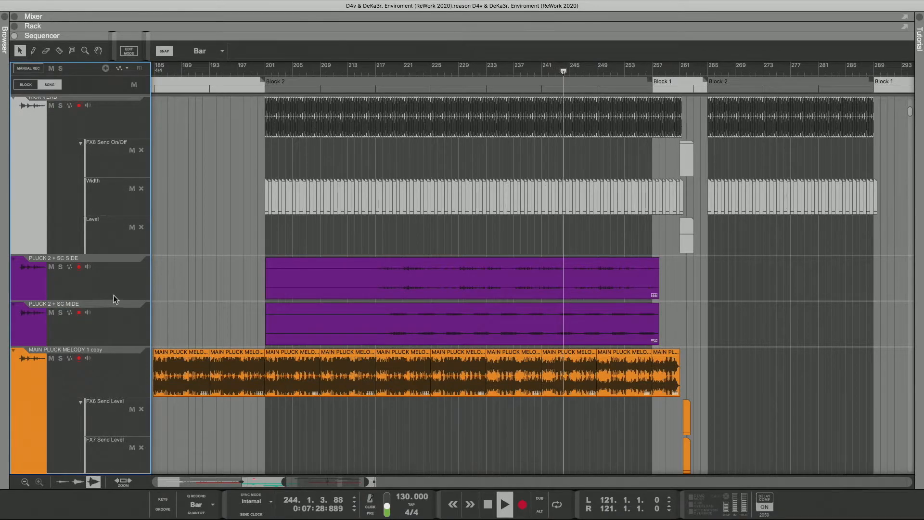
{"action": "left_click", "coordinate": [51, 313]}
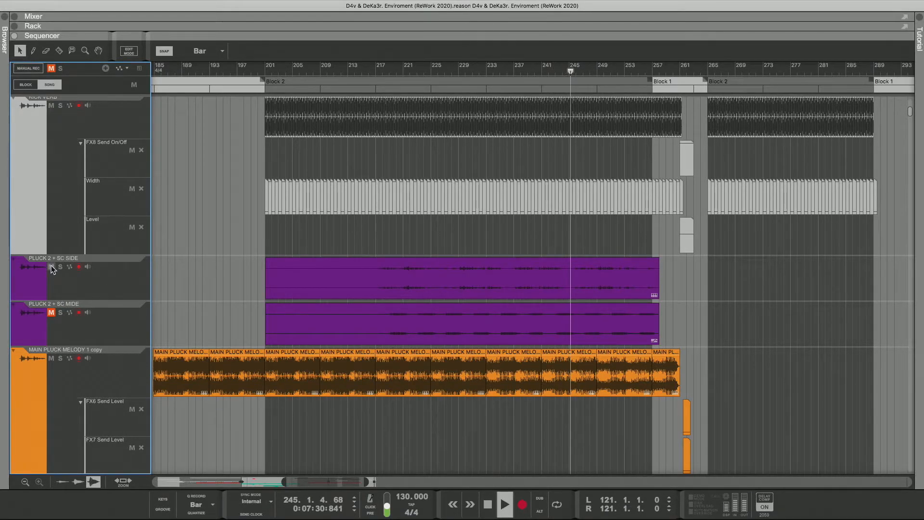
{"action": "left_click", "coordinate": [51, 267]}
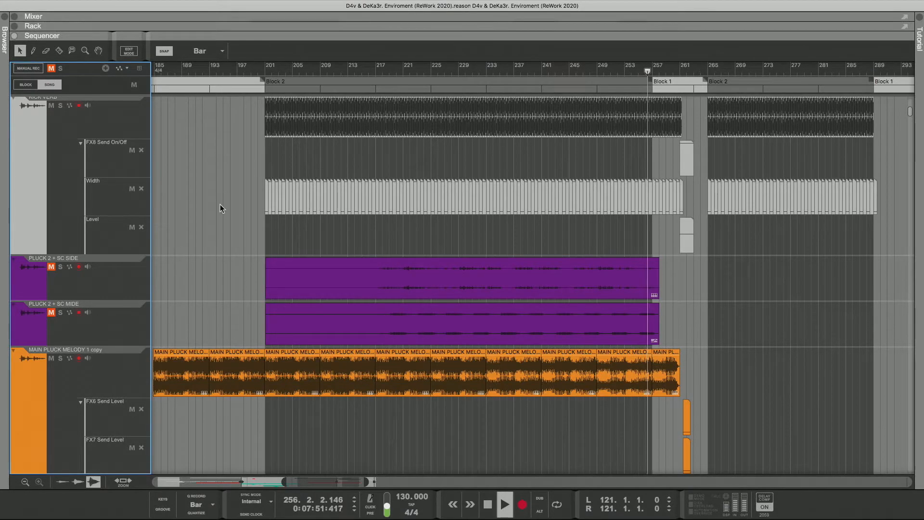
{"action": "left_click", "coordinate": [263, 72]}
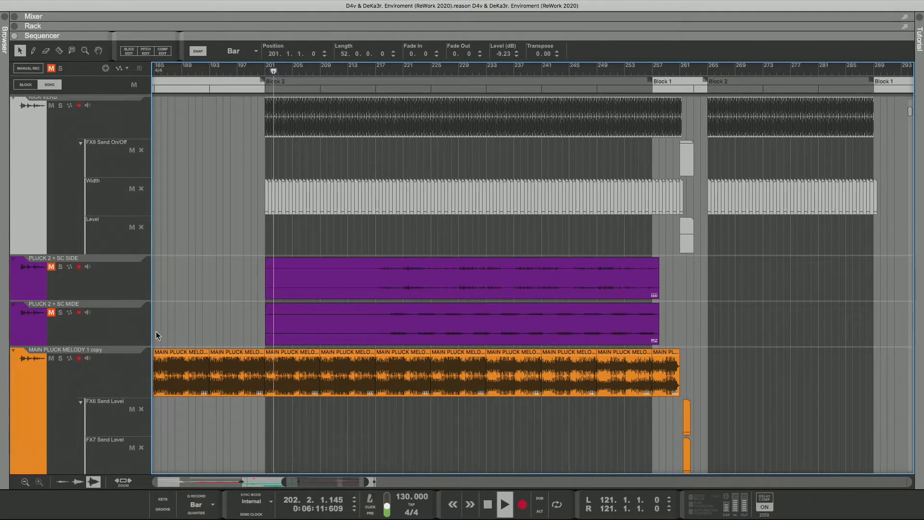
Step: Solo MAIN PLUCK MELODY 1 copy and PLUCK 2 + SC MIDE, leaving PLUCK 2 + SC SIDE out of the solo
{"action": "left_click", "coordinate": [60, 358]}
{"action": "left_click", "coordinate": [60, 312]}
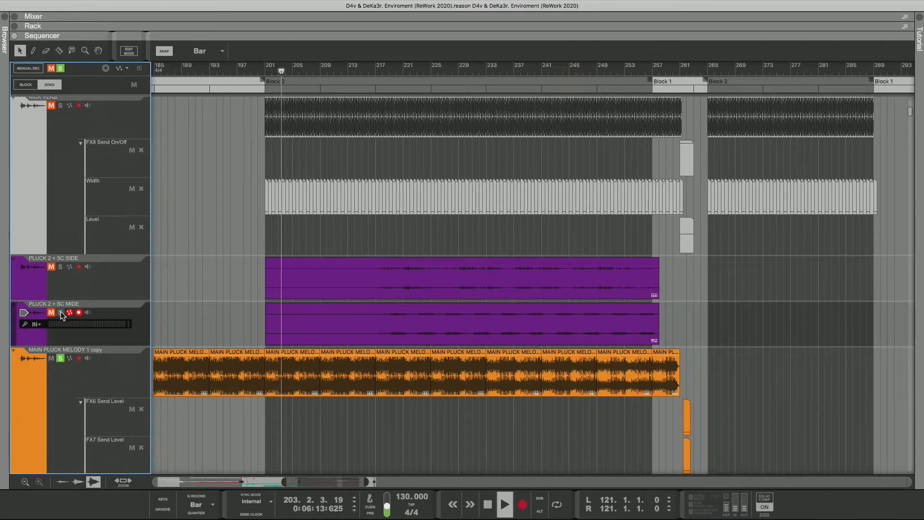
{"action": "left_click", "coordinate": [60, 267]}
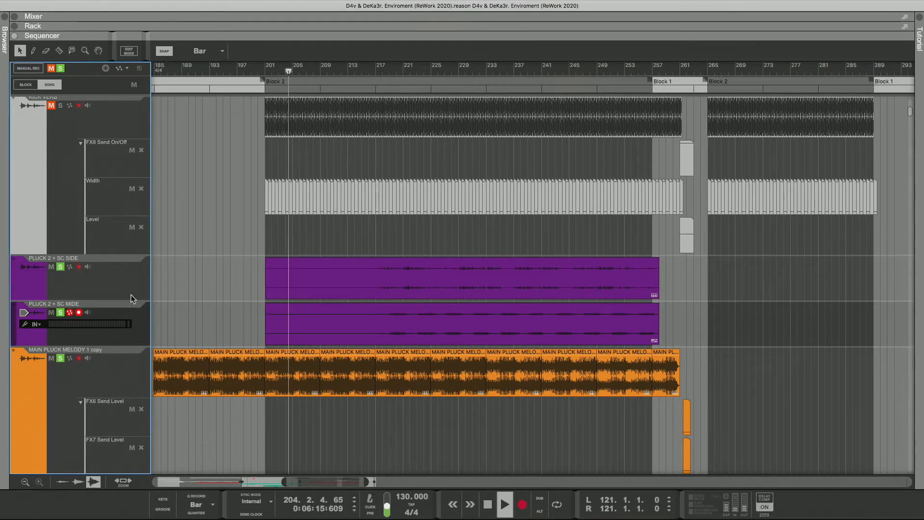
{"action": "left_click", "coordinate": [61, 266]}
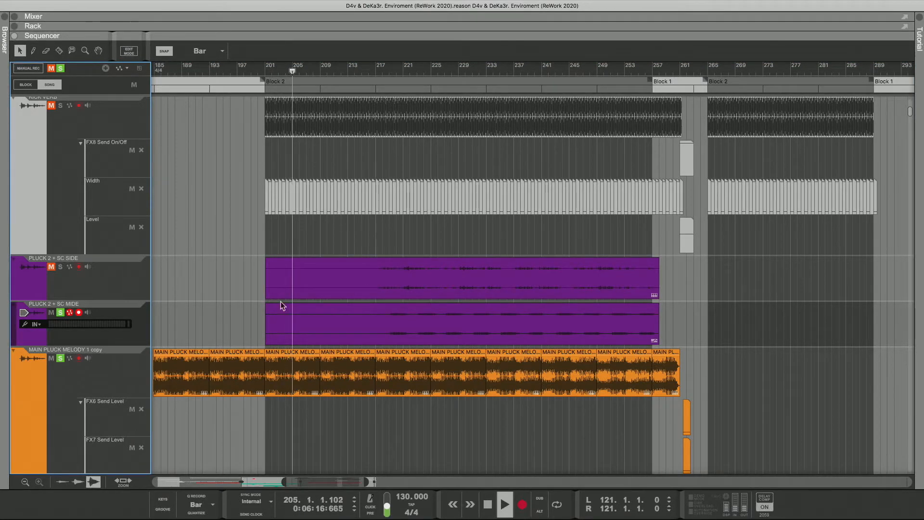
Step: Set the snap resolution to 1/128 and move the PLUCK 2 + SC MIDE clip to position 201.1.3.0
{"action": "left_click", "coordinate": [350, 327]}
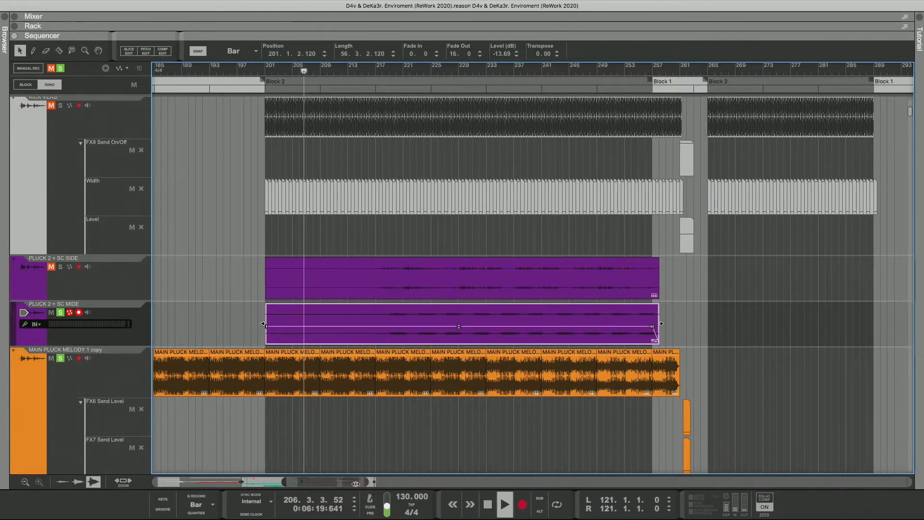
{"action": "left_click_drag", "start_coordinate": [367, 485], "coordinate": [312, 482]}
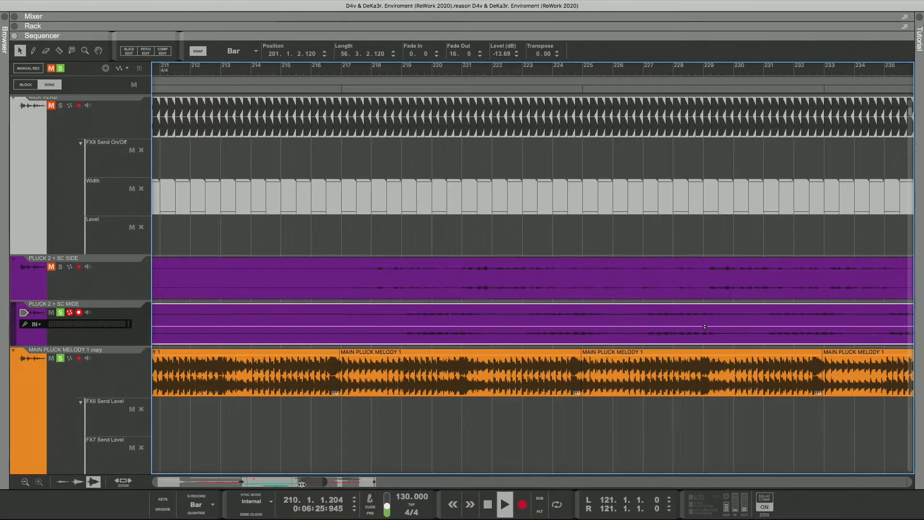
{"action": "left_click_drag", "start_coordinate": [302, 484], "coordinate": [326, 485]}
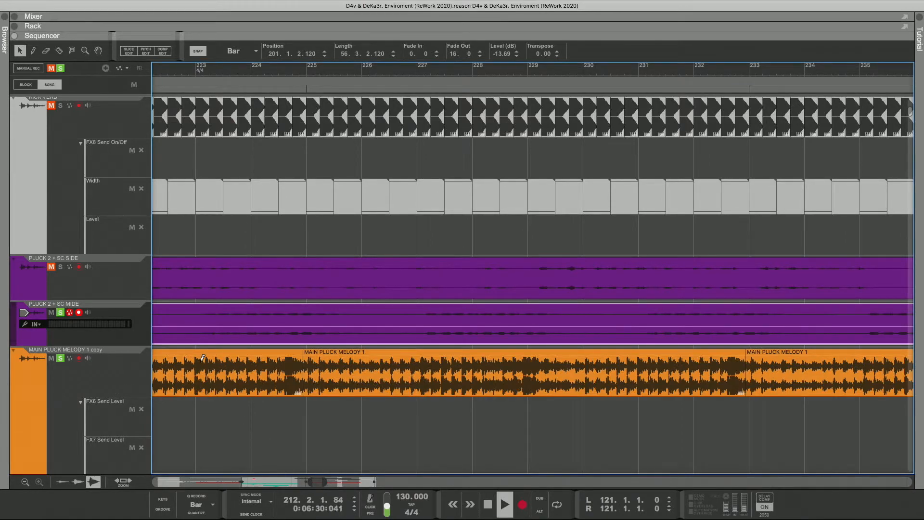
{"action": "scroll", "coordinate": [203, 358], "scroll_direction": "down", "scroll_amount": 5}
{"action": "scroll", "coordinate": [203, 358], "scroll_direction": "up", "scroll_amount": 5}
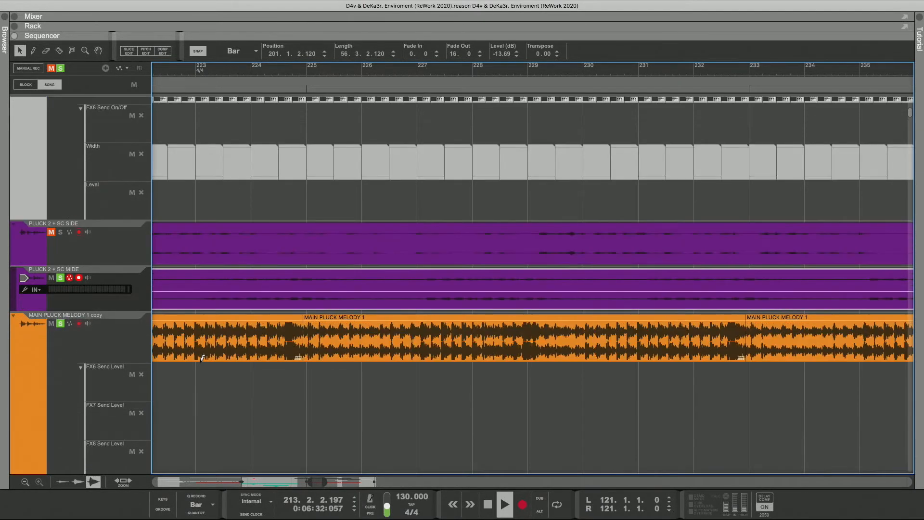
{"action": "left_click_drag", "start_coordinate": [324, 483], "coordinate": [308, 483]}
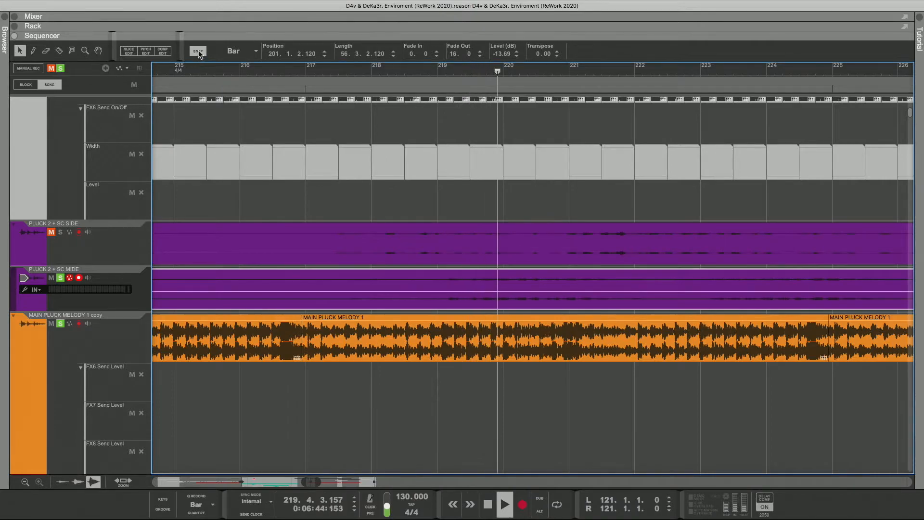
{"action": "left_click", "coordinate": [236, 52]}
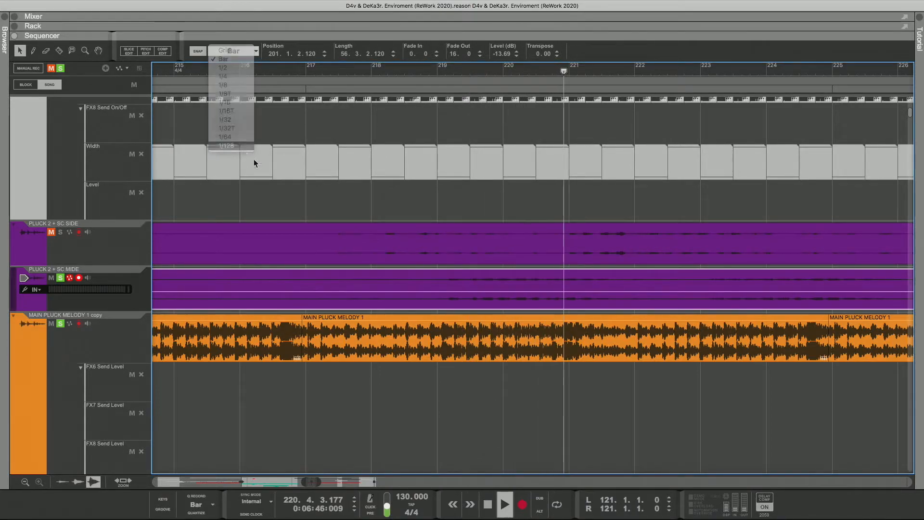
{"action": "left_click", "coordinate": [248, 147]}
{"action": "mouse_move", "coordinate": [483, 303]}
{"action": "left_mouse_down"}
{"action": "mouse_move", "coordinate": [475, 305]}
{"action": "mouse_move", "coordinate": [486, 304]}
{"action": "left_mouse_up"}
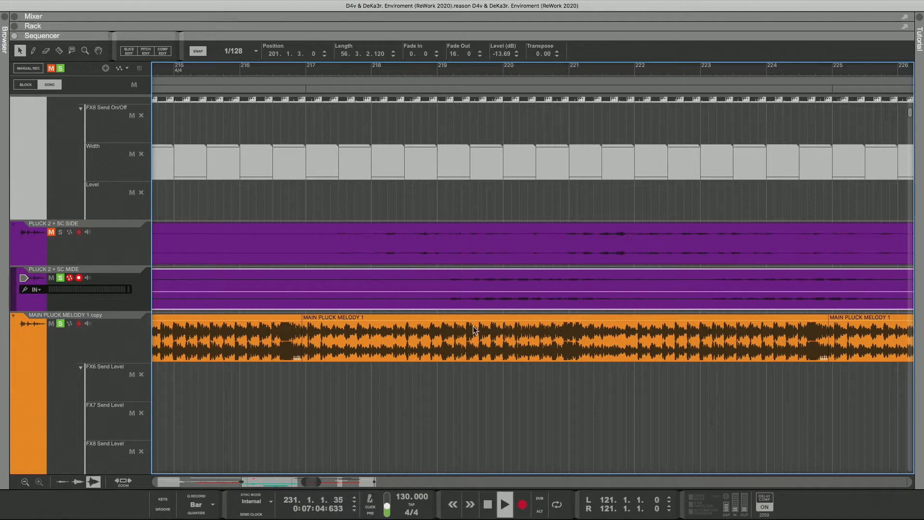
Step: Fine-adjust the PLUCK 2 + SC MIDE clip's position to 201.1.2.0 and replay from about bars 219 and 218
{"action": "left_click_drag", "start_coordinate": [321, 482], "coordinate": [304, 481]}
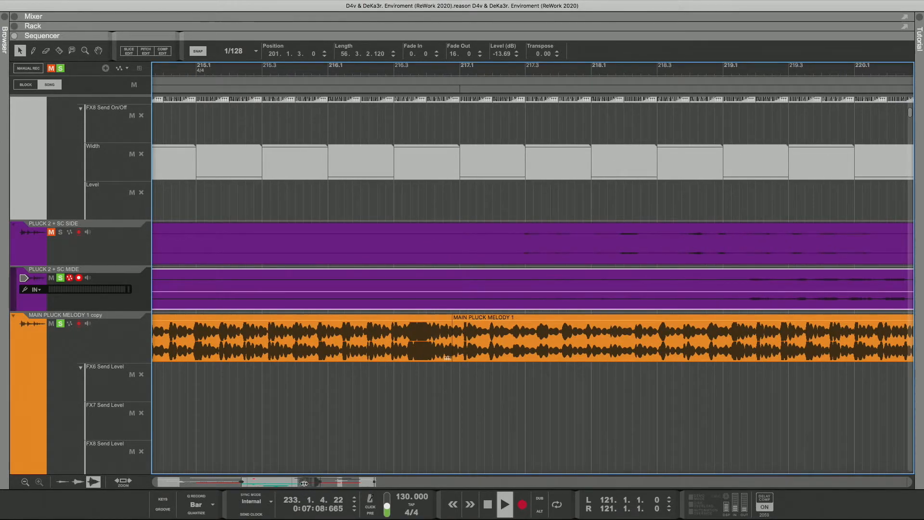
{"action": "left_click_drag", "start_coordinate": [296, 481], "coordinate": [317, 483]}
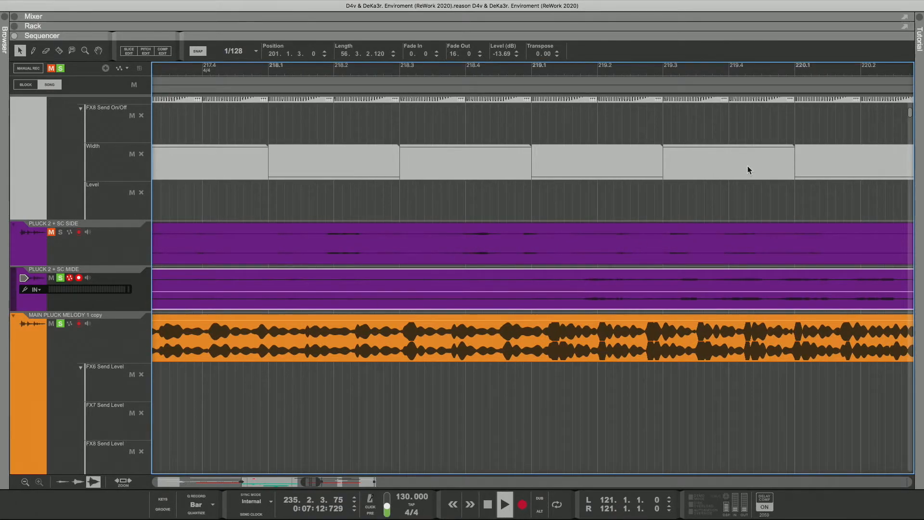
{"action": "left_click_drag", "start_coordinate": [605, 304], "coordinate": [620, 301]}
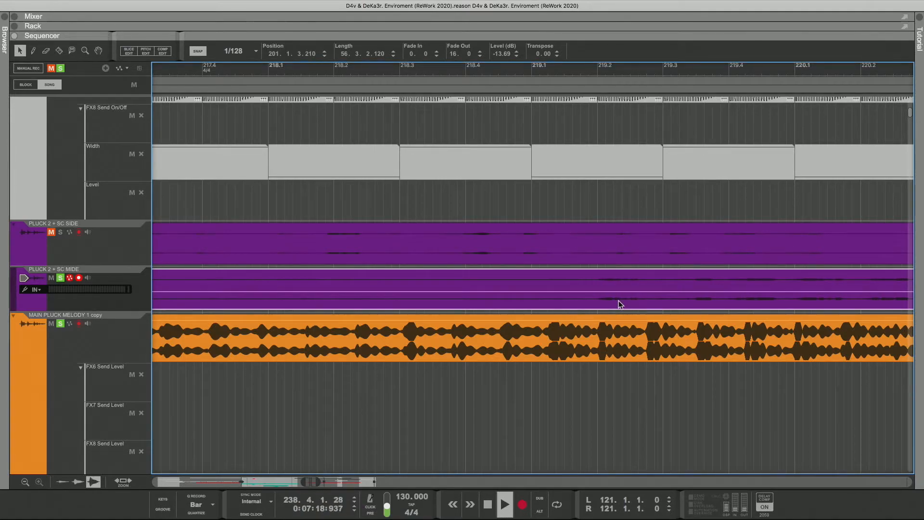
{"action": "left_click_drag", "start_coordinate": [619, 300], "coordinate": [621, 300]}
{"action": "left_click_drag", "start_coordinate": [619, 301], "coordinate": [616, 303]}
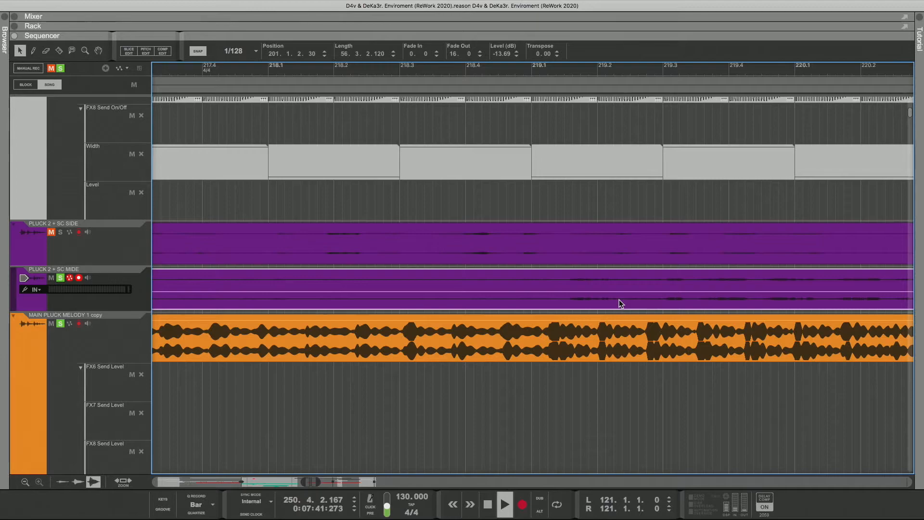
{"action": "left_click_drag", "start_coordinate": [622, 303], "coordinate": [618, 303]}
{"action": "left_click", "coordinate": [522, 76]}
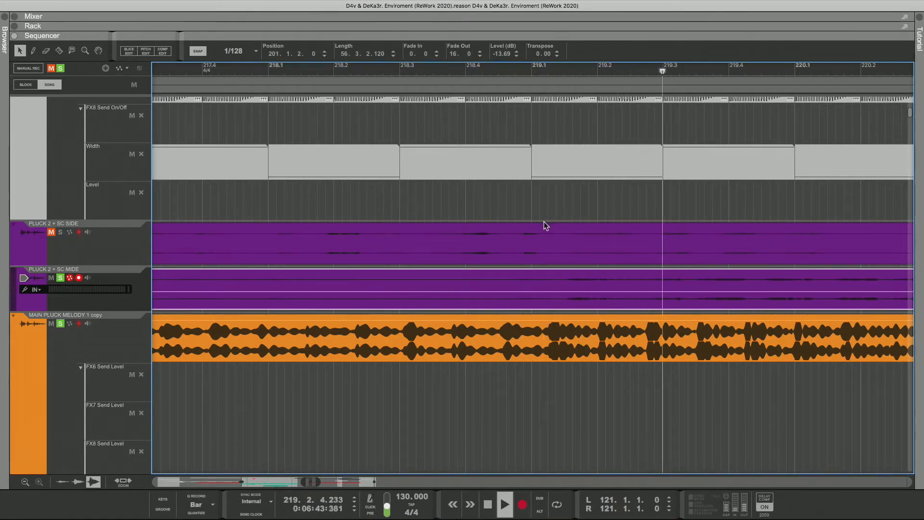
{"action": "left_click", "coordinate": [334, 77]}
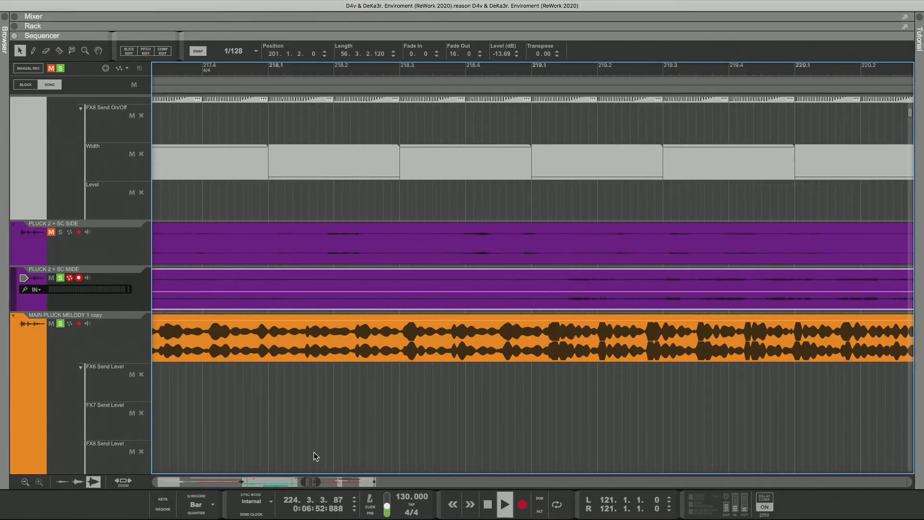
Step: Solo PLUCK 2 + SC SIDE in place of MIDE, shift its clip to just before 201.1.1.180, and solo MIDE again
{"action": "left_click", "coordinate": [61, 278]}
{"action": "left_click", "coordinate": [298, 88]}
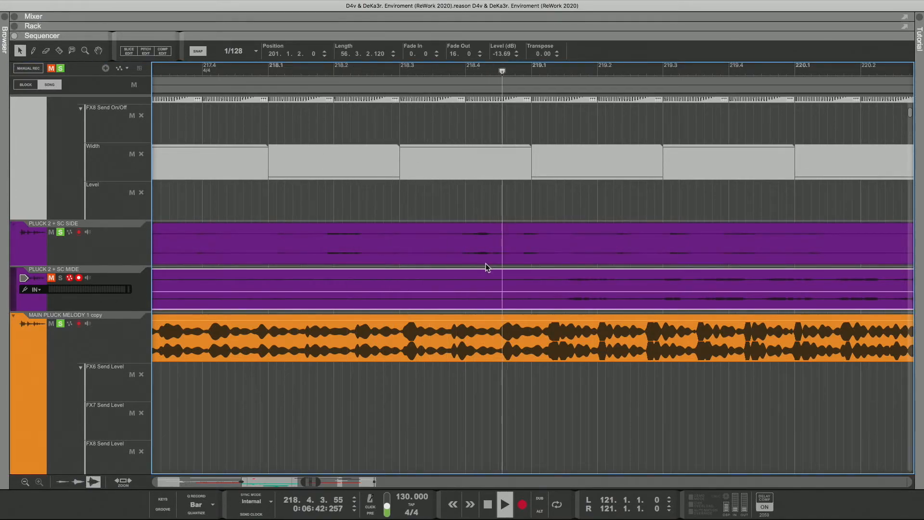
{"action": "left_click", "coordinate": [547, 250]}
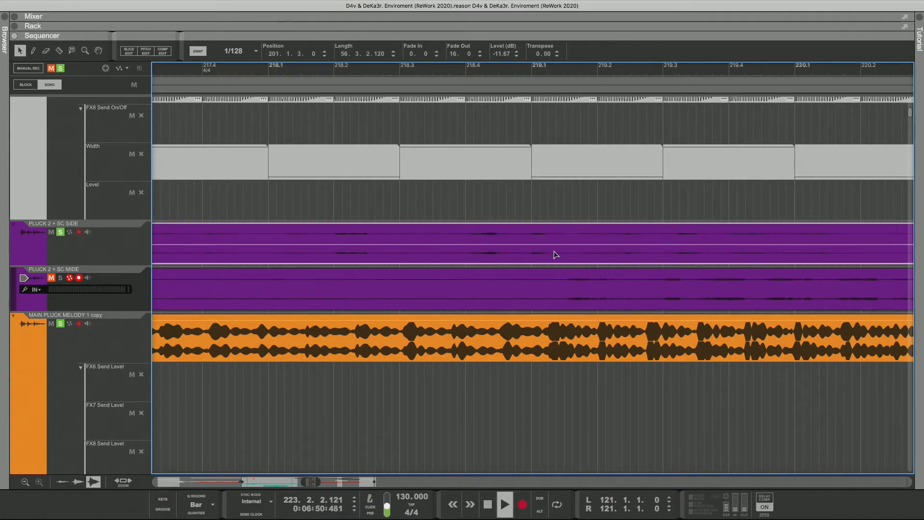
{"action": "key", "text": "super+Right"}
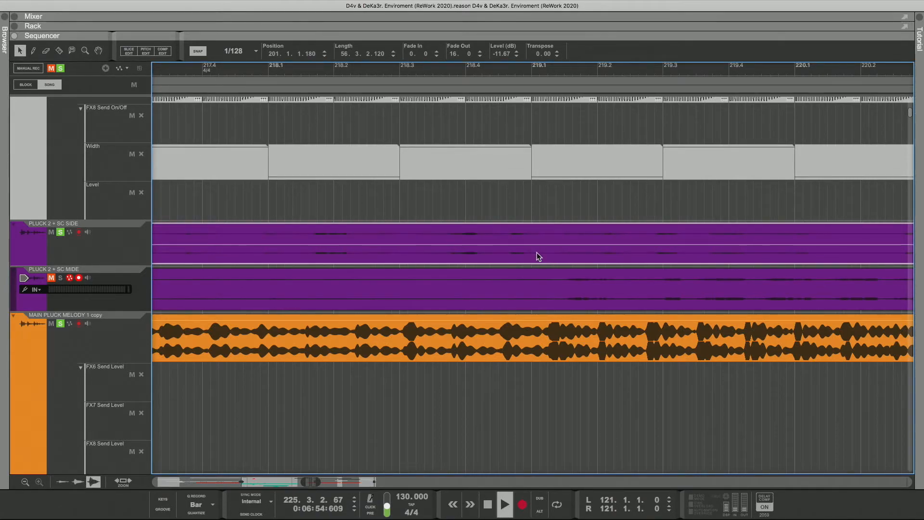
{"action": "left_click_drag", "start_coordinate": [537, 253], "coordinate": [531, 251]}
{"action": "left_click", "coordinate": [62, 279]}
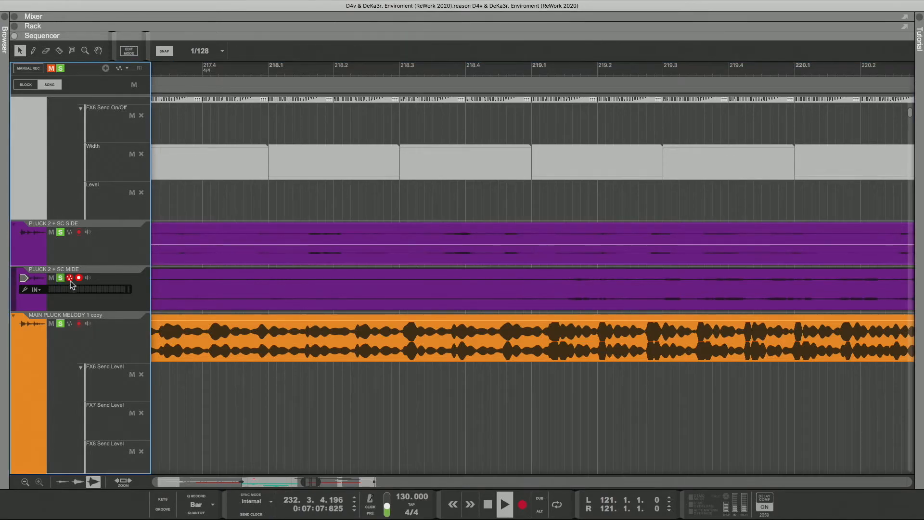
Step: Replay the soloed plucks from about bar 218.3 and set the snap resolution to Bar
{"action": "left_click", "coordinate": [373, 72]}
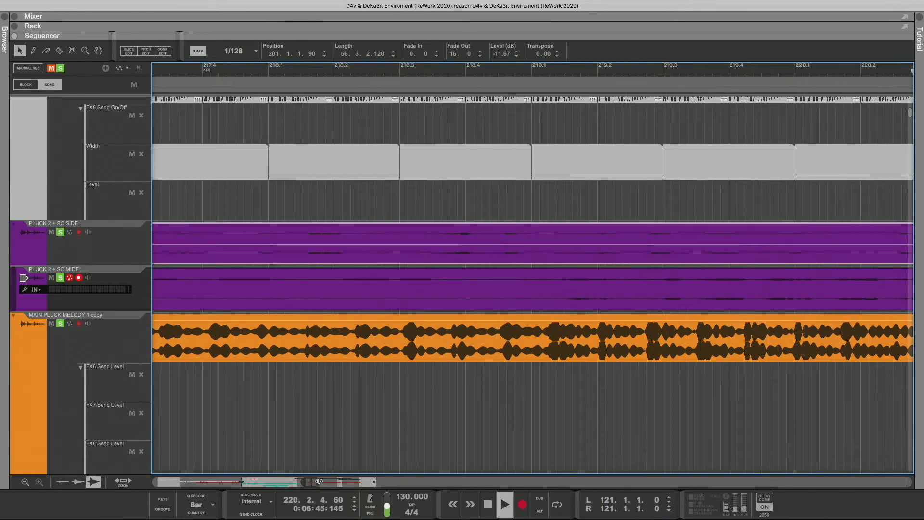
{"action": "left_click_drag", "start_coordinate": [320, 481], "coordinate": [391, 478]}
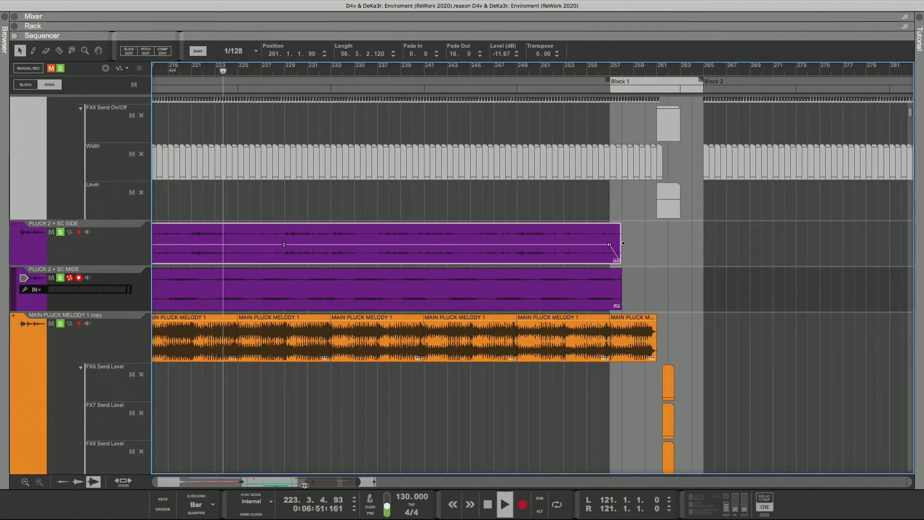
{"action": "left_click_drag", "start_coordinate": [305, 486], "coordinate": [290, 483]}
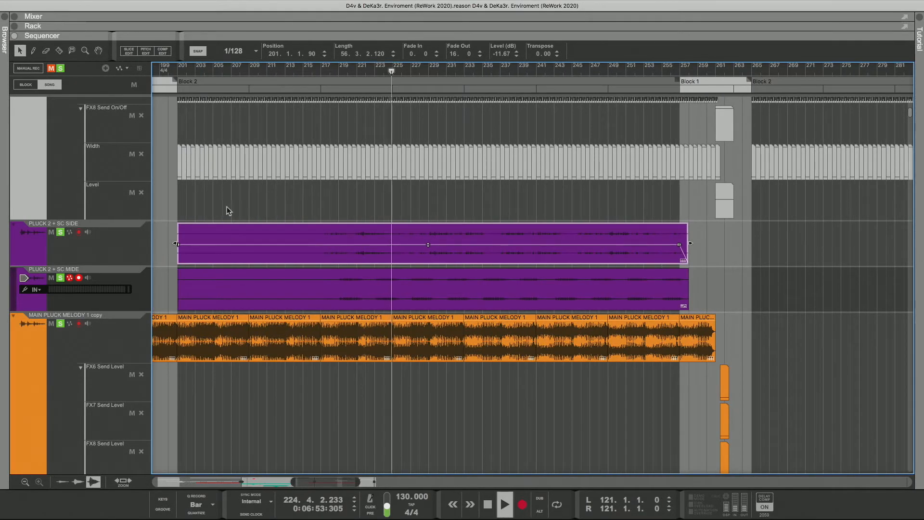
{"action": "left_click", "coordinate": [234, 51]}
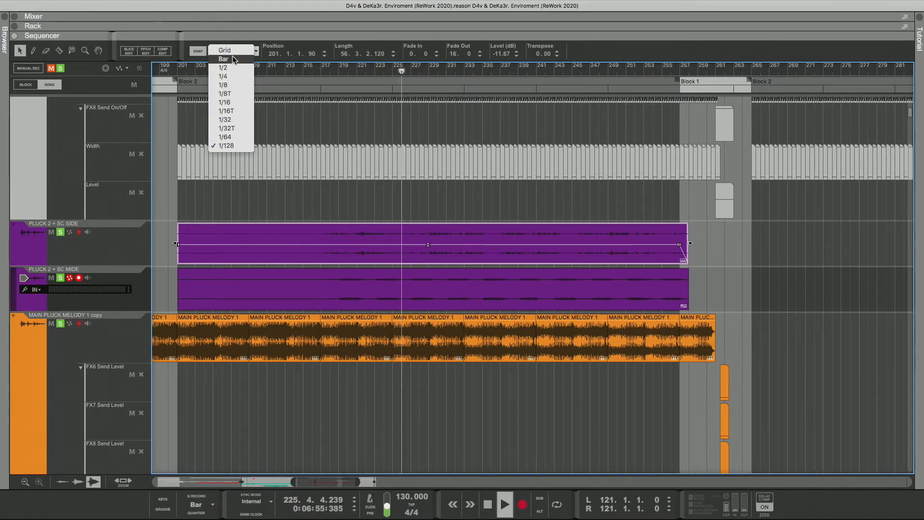
{"action": "left_click", "coordinate": [233, 58]}
Step: Resize the PLUCK 2 + SC SIDE and PLUCK 2 + SC MIDE clips together to 60 bars, extending their ends to about bar 261
{"action": "left_click_drag", "start_coordinate": [166, 218], "coordinate": [174, 290]}
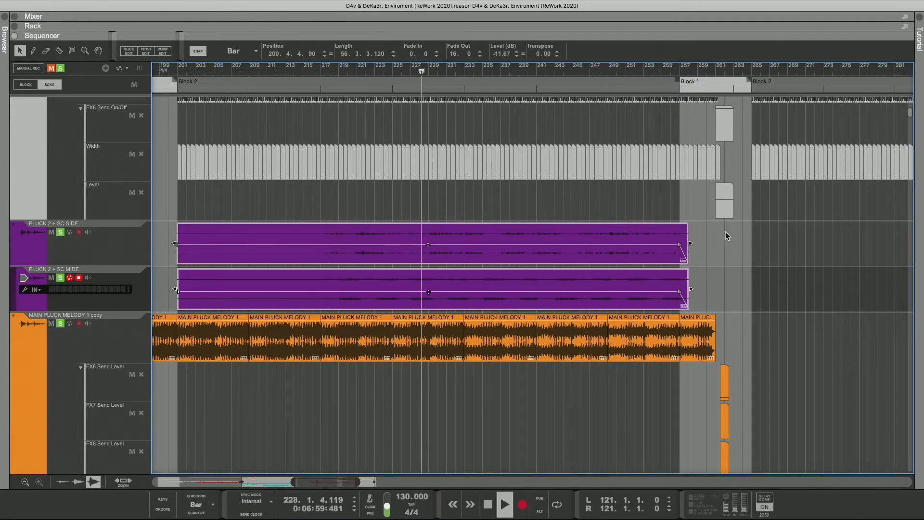
{"action": "left_click_drag", "start_coordinate": [713, 222], "coordinate": [716, 271]}
{"action": "left_click", "coordinate": [743, 255]}
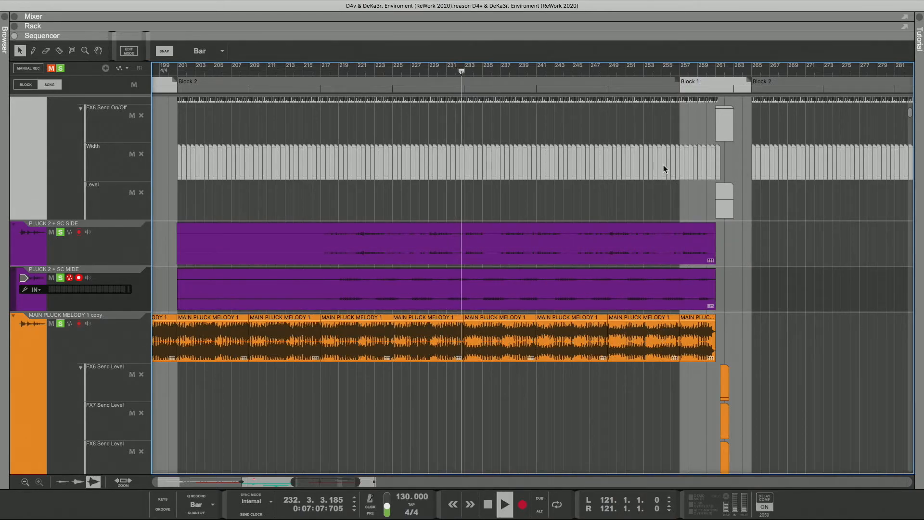
Step: Adjust the PLUCK 2 + SC MIDE clip's level to -10.58 dB
{"action": "left_click", "coordinate": [226, 294]}
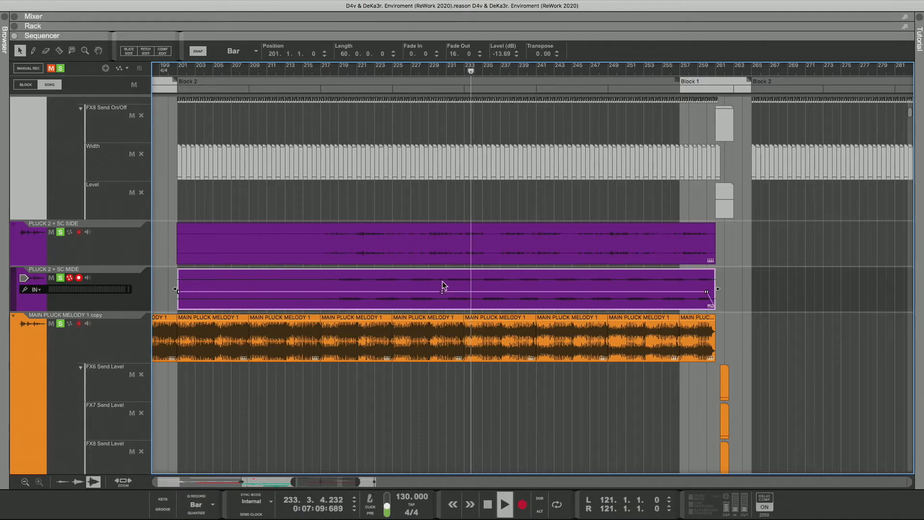
{"action": "mouse_move", "coordinate": [442, 290]}
{"action": "left_mouse_down"}
{"action": "mouse_move", "coordinate": [442, 272]}
{"action": "mouse_move", "coordinate": [443, 287]}
{"action": "left_mouse_up"}
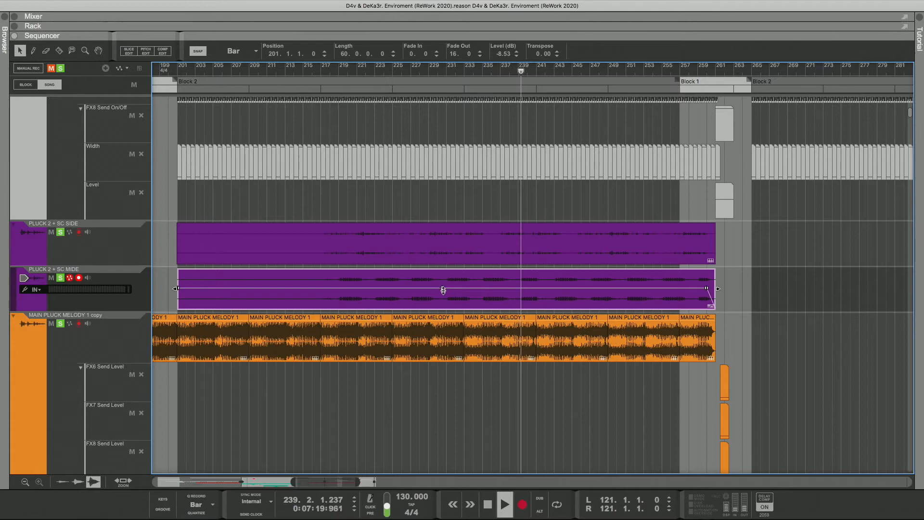
{"action": "left_click_drag", "start_coordinate": [443, 291], "coordinate": [443, 290]}
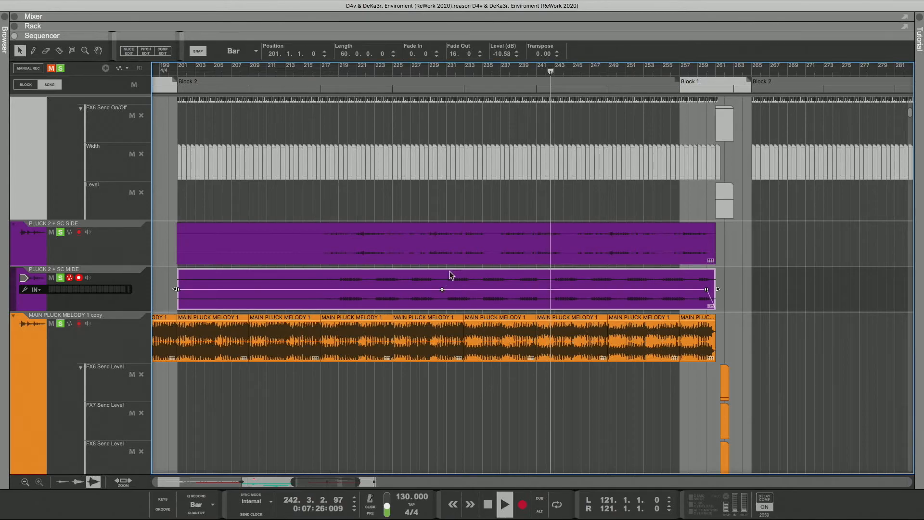
Step: Select the PLUCK 2 + SC SIDE track and raise its clip level to -6.87 dB
{"action": "left_click", "coordinate": [141, 248]}
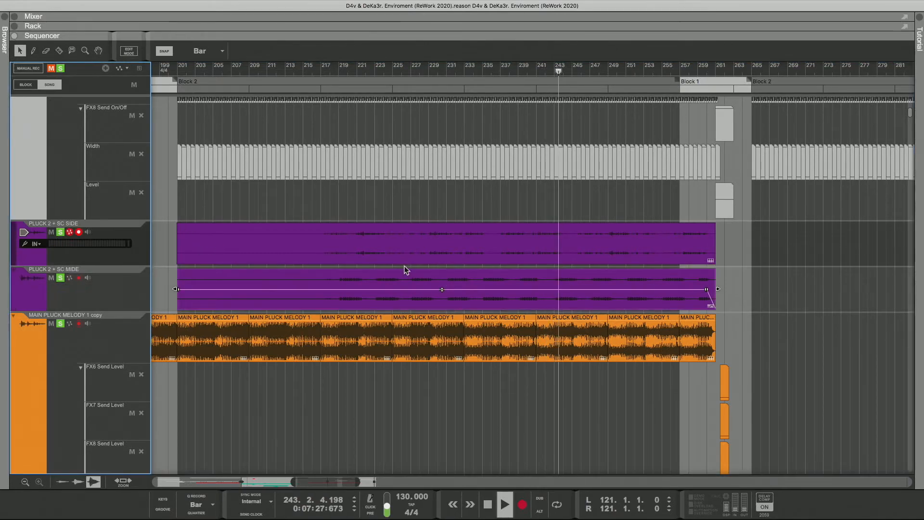
{"action": "left_click", "coordinate": [426, 247]}
{"action": "left_click_drag", "start_coordinate": [441, 246], "coordinate": [441, 242]}
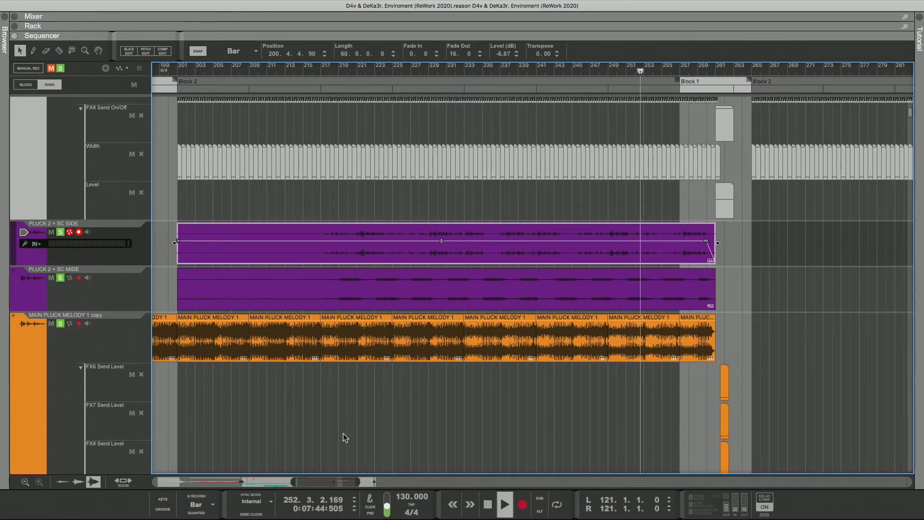
Step: Clear the solos, mute both PLUCK 2 tracks, and play the full arrangement from about bar 185
{"action": "left_click_drag", "start_coordinate": [358, 482], "coordinate": [277, 482]}
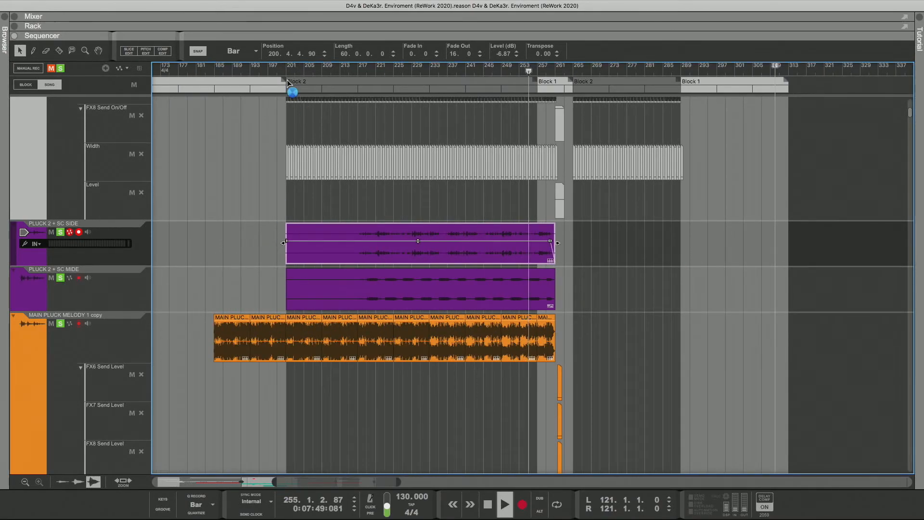
{"action": "left_click", "coordinate": [212, 68]}
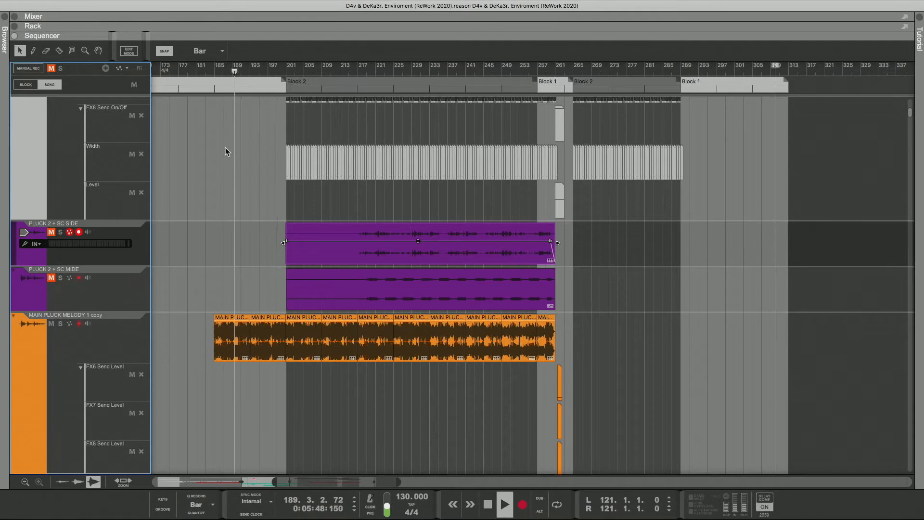
Step: Look through the arrangement's other tracks during playback to check which clips sound around Block 2
{"action": "scroll", "coordinate": [238, 162], "scroll_direction": "down", "scroll_amount": 15}
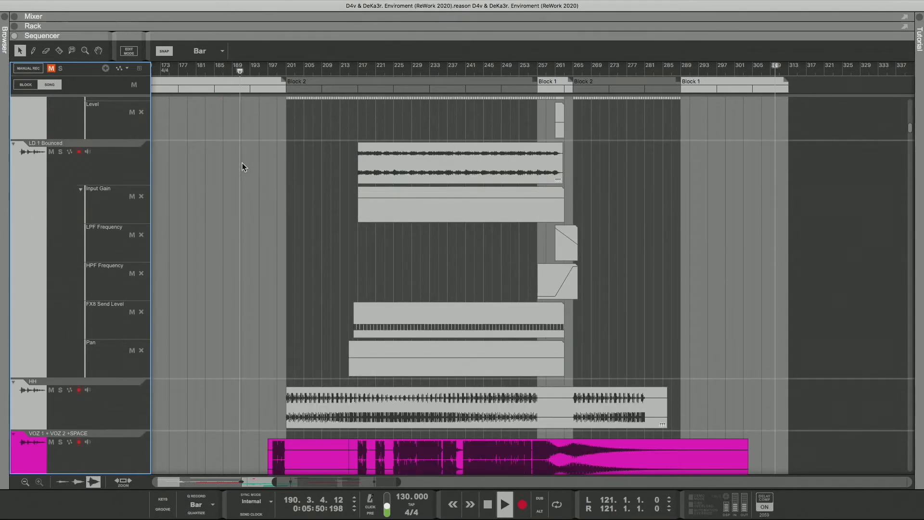
{"action": "scroll", "coordinate": [241, 163], "scroll_direction": "down", "scroll_amount": 10}
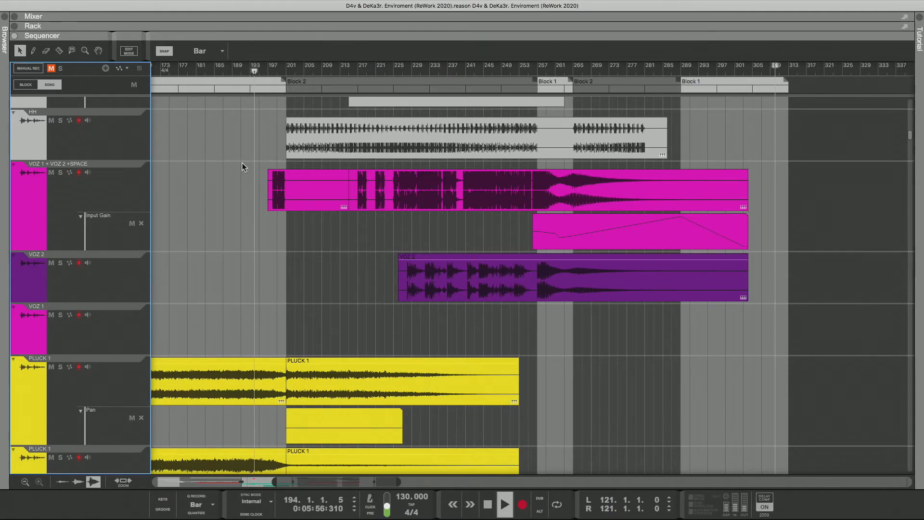
{"action": "scroll", "coordinate": [242, 163], "scroll_direction": "down", "scroll_amount": 5}
{"action": "scroll", "coordinate": [241, 163], "scroll_direction": "down", "scroll_amount": 2}
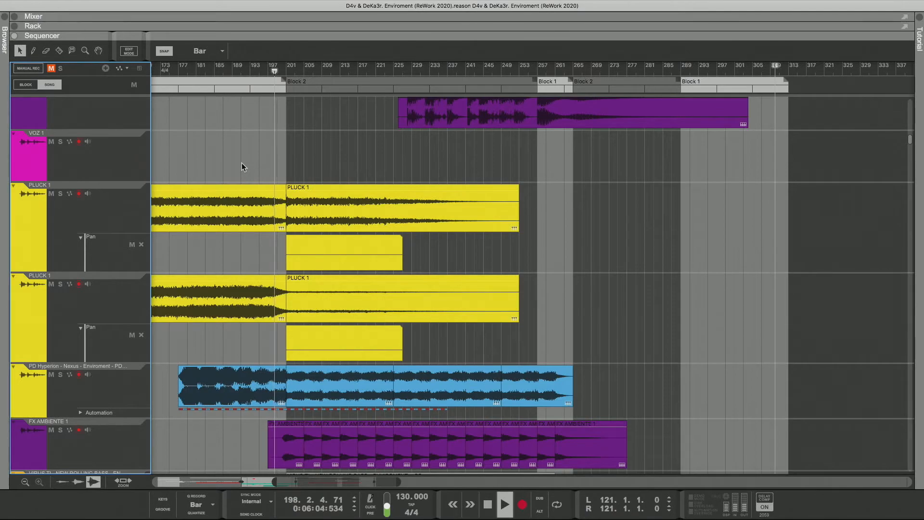
{"action": "scroll", "coordinate": [242, 163], "scroll_direction": "up", "scroll_amount": 10}
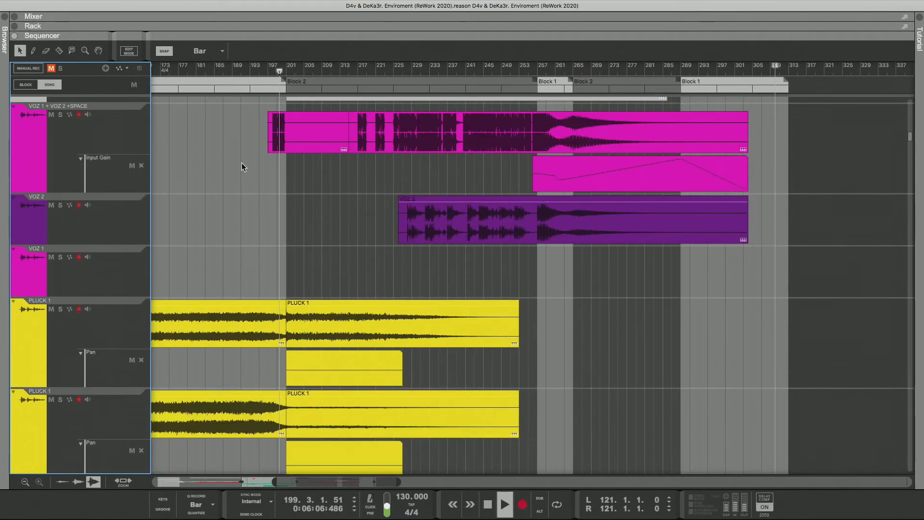
{"action": "scroll", "coordinate": [244, 165], "scroll_direction": "up", "scroll_amount": 6}
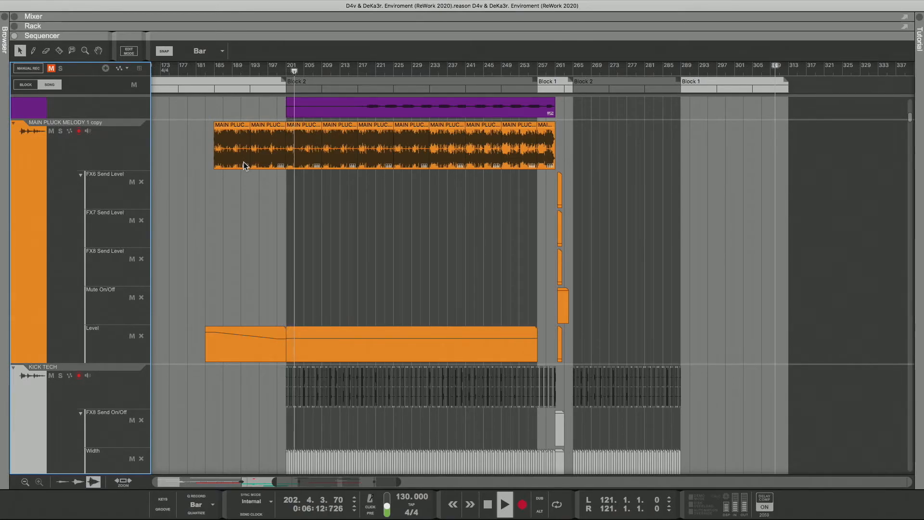
{"action": "scroll", "coordinate": [279, 241], "scroll_direction": "down", "scroll_amount": 1}
{"action": "scroll", "coordinate": [278, 241], "scroll_direction": "up", "scroll_amount": 15}
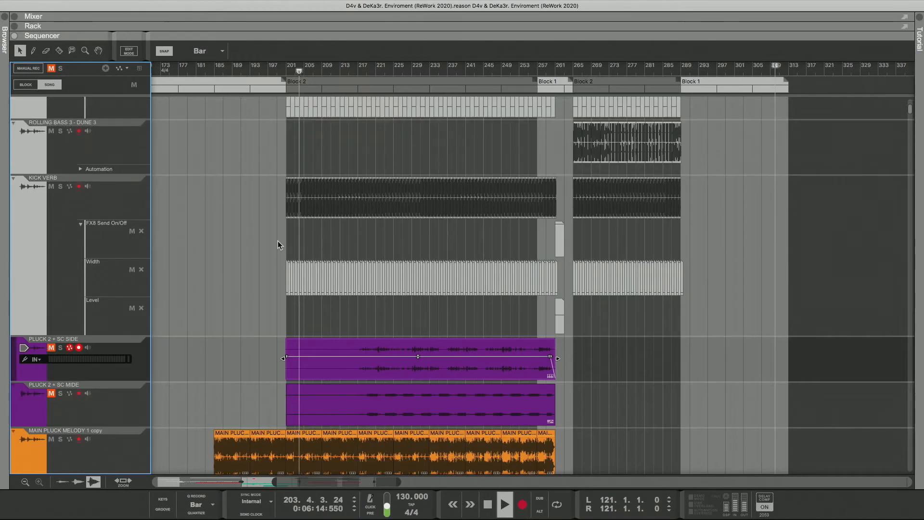
{"action": "scroll", "coordinate": [279, 241], "scroll_direction": "up", "scroll_amount": 5}
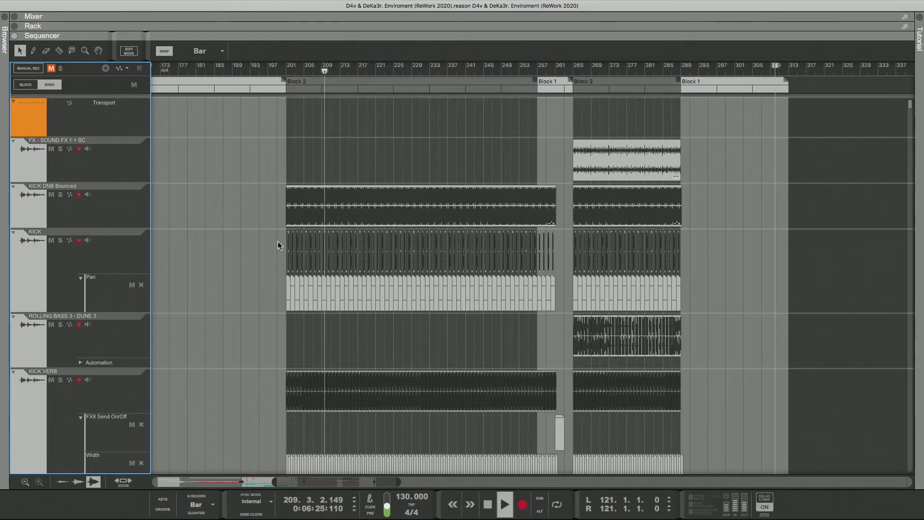
{"action": "scroll", "coordinate": [278, 243], "scroll_direction": "down", "scroll_amount": 3}
{"action": "scroll", "coordinate": [278, 244], "scroll_direction": "down", "scroll_amount": 15}
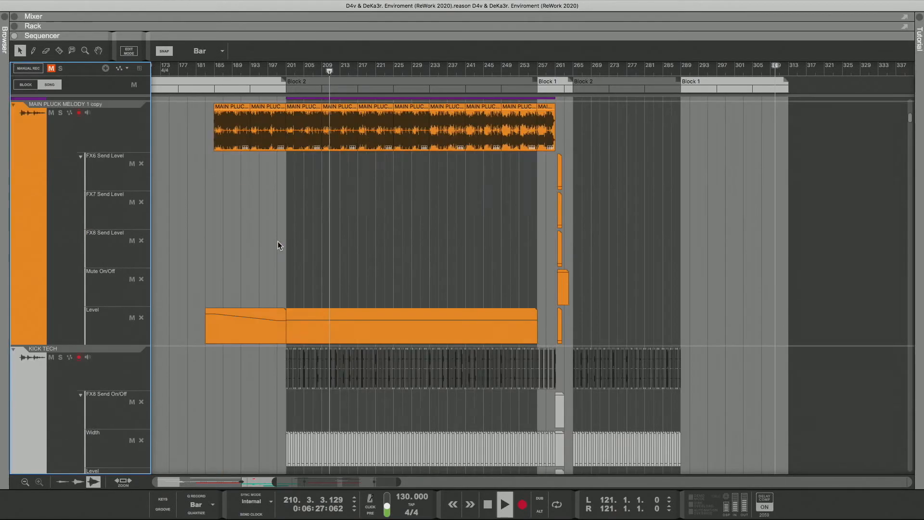
{"action": "scroll", "coordinate": [278, 245], "scroll_direction": "down", "scroll_amount": 20}
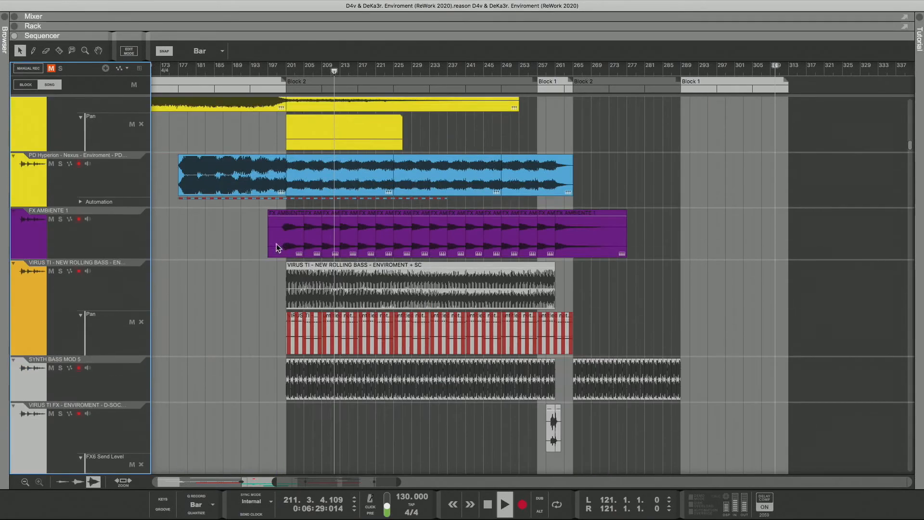
{"action": "scroll", "coordinate": [274, 249], "scroll_direction": "down", "scroll_amount": 15}
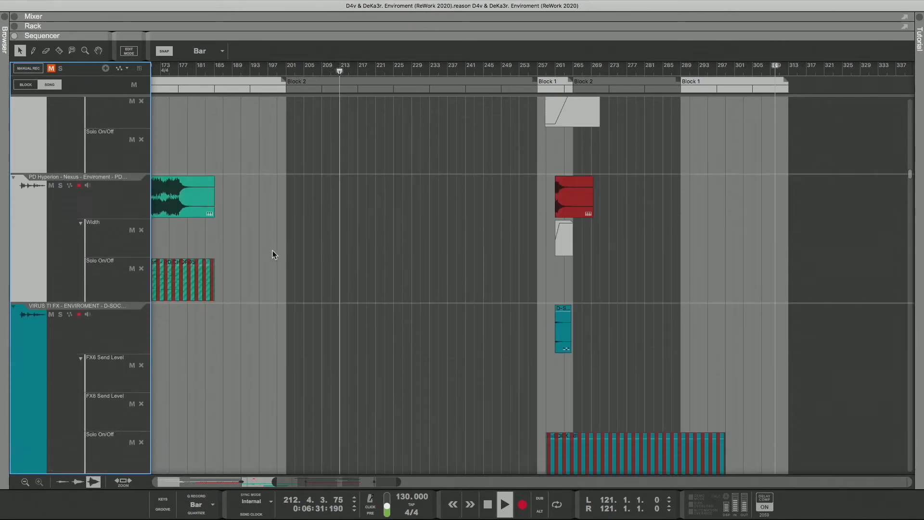
{"action": "scroll", "coordinate": [271, 252], "scroll_direction": "down", "scroll_amount": 20}
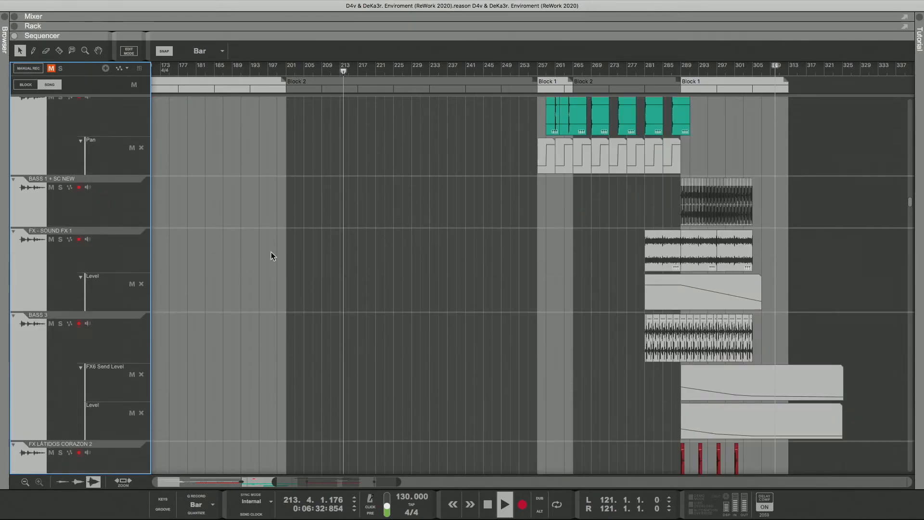
{"action": "scroll", "coordinate": [271, 255], "scroll_direction": "down", "scroll_amount": 5}
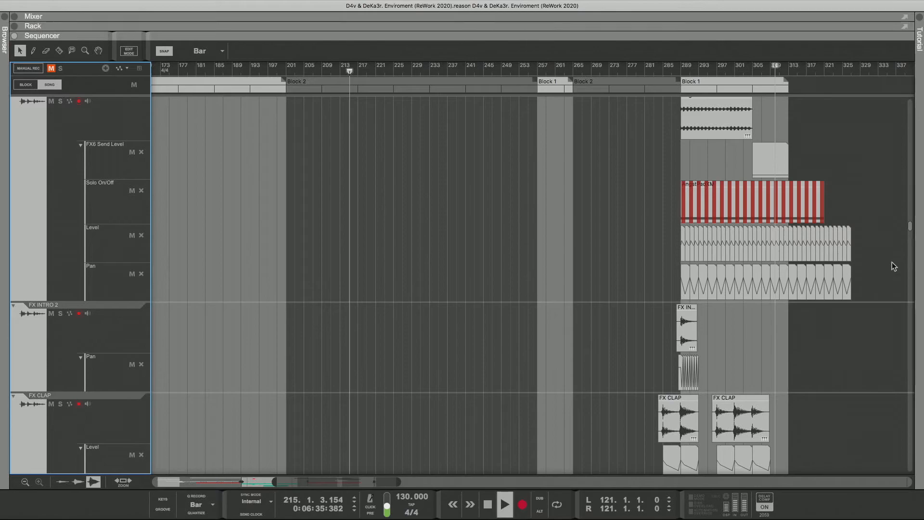
{"action": "left_click_drag", "start_coordinate": [911, 229], "coordinate": [913, 118]}
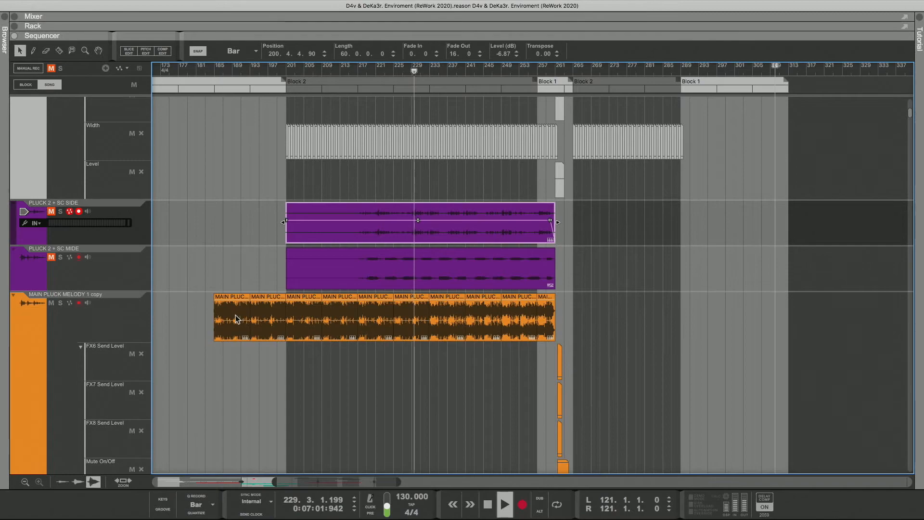
Step: Unmute PLUCK 2 + SC MIDE and SIDE, toggling their mutes once more to compare the mix with and without them
{"action": "left_click", "coordinate": [51, 258]}
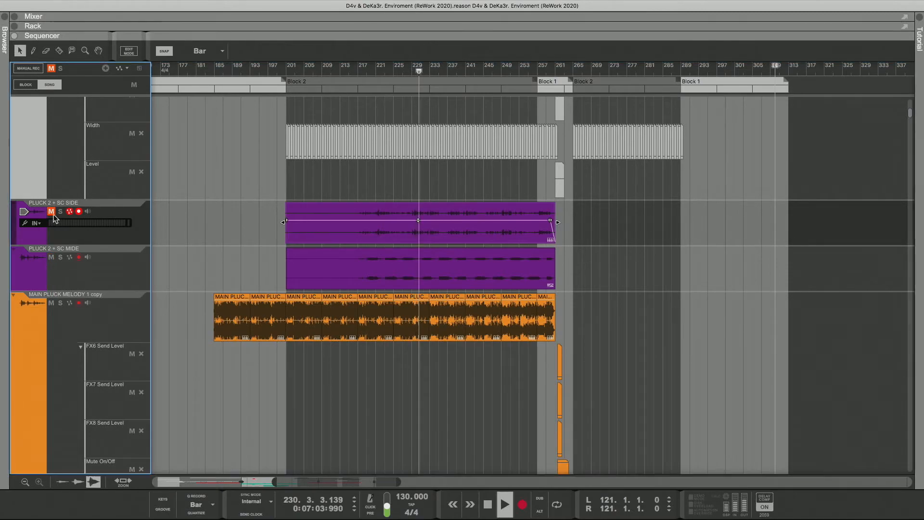
{"action": "left_click", "coordinate": [52, 212]}
{"action": "scroll", "coordinate": [106, 280], "scroll_direction": "up", "scroll_amount": 1}
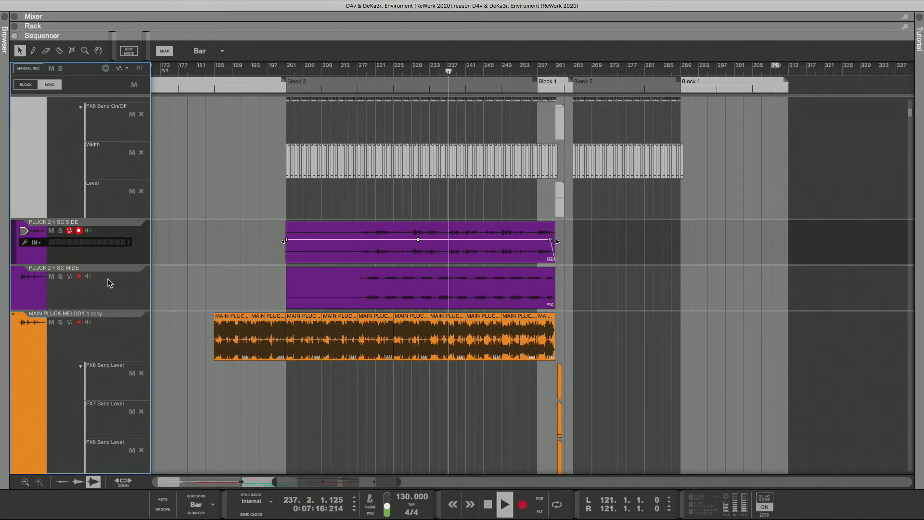
{"action": "left_click", "coordinate": [51, 231]}
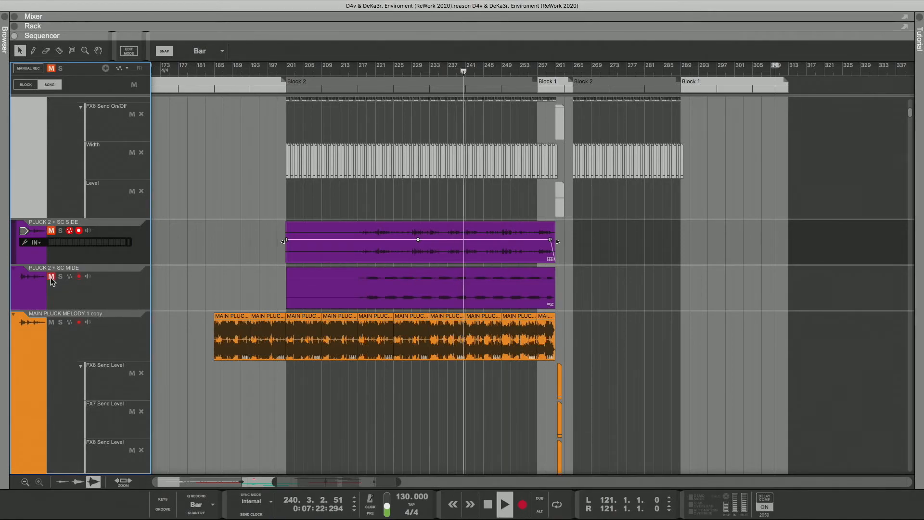
{"action": "left_click", "coordinate": [51, 231]}
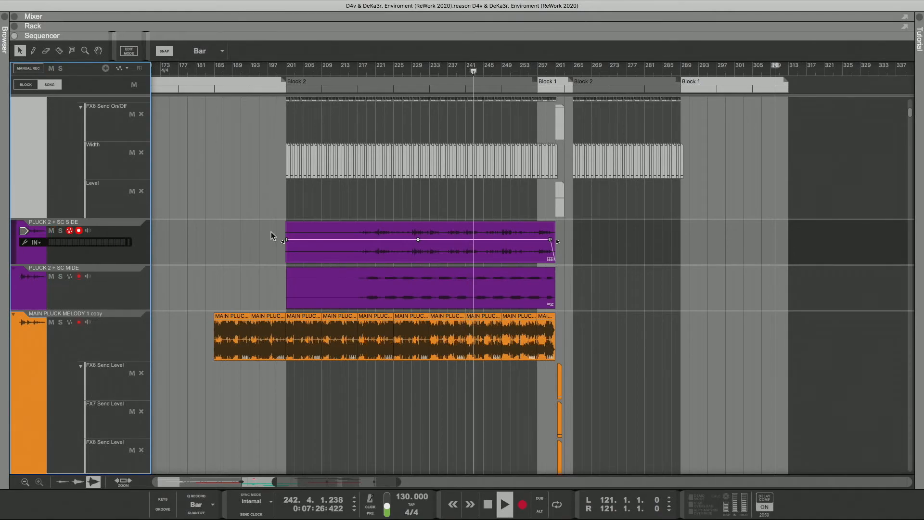
Step: Select the PLUCK 2 + SC SIDE and MIDE clips and trim both starts to bar 257
{"action": "left_click_drag", "start_coordinate": [270, 219], "coordinate": [308, 273]}
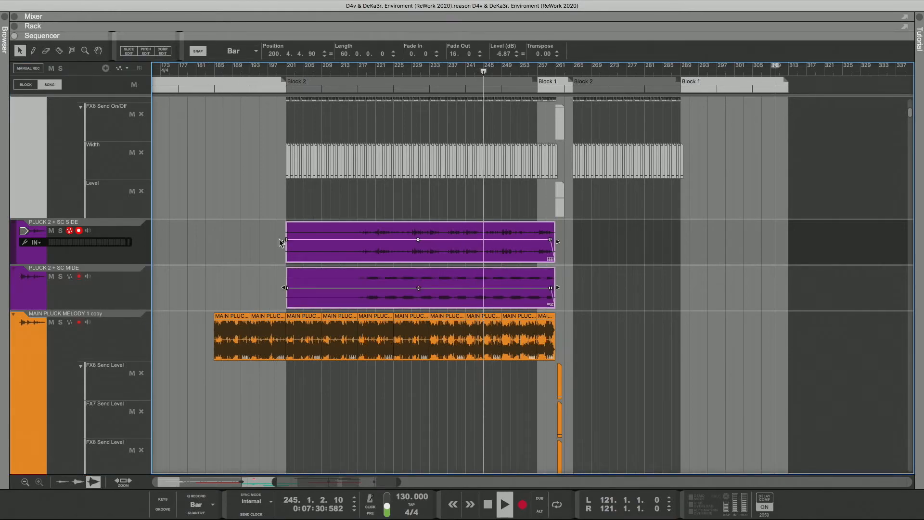
{"action": "left_click_drag", "start_coordinate": [287, 240], "coordinate": [337, 243]}
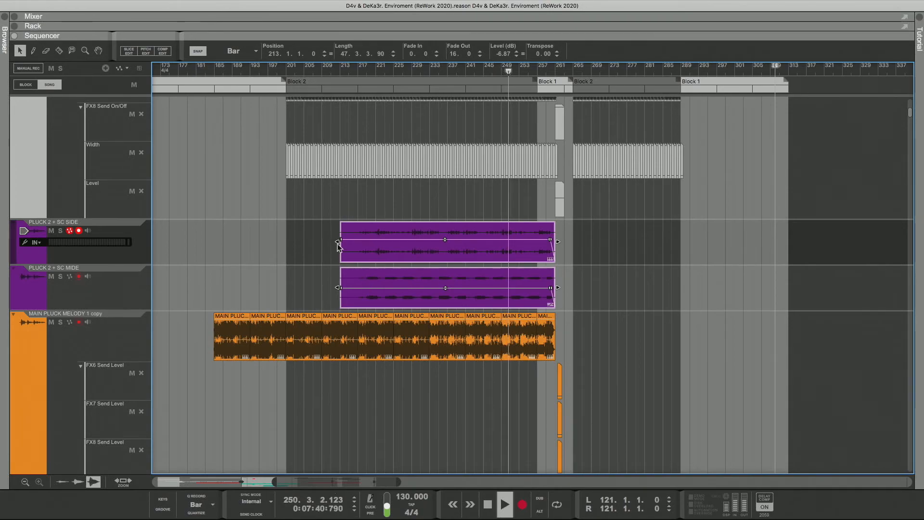
{"action": "left_click_drag", "start_coordinate": [395, 247], "coordinate": [538, 246]}
{"action": "left_click", "coordinate": [581, 248]}
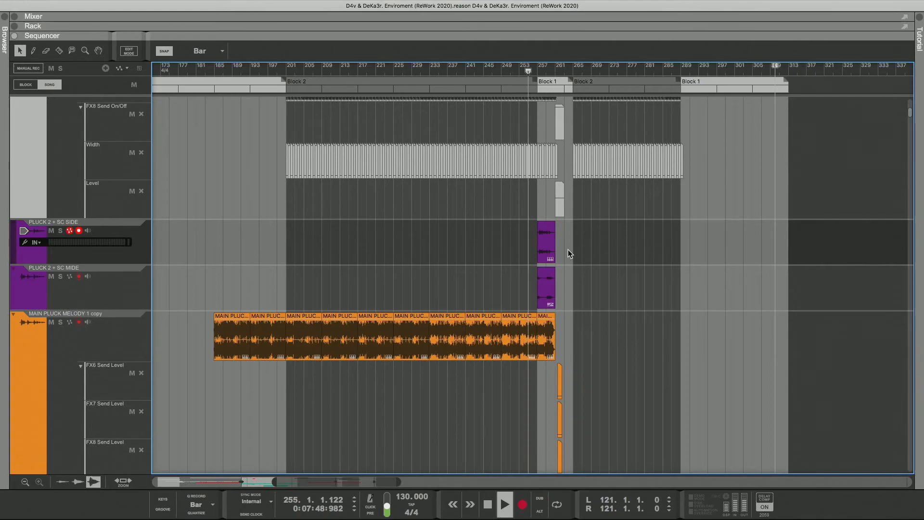
Step: Resize the two remaining PLUCK 2 clips together to 8 bars, with the SIDE clip starting at 256.4.4.90
{"action": "left_click_drag", "start_coordinate": [567, 243], "coordinate": [553, 297]}
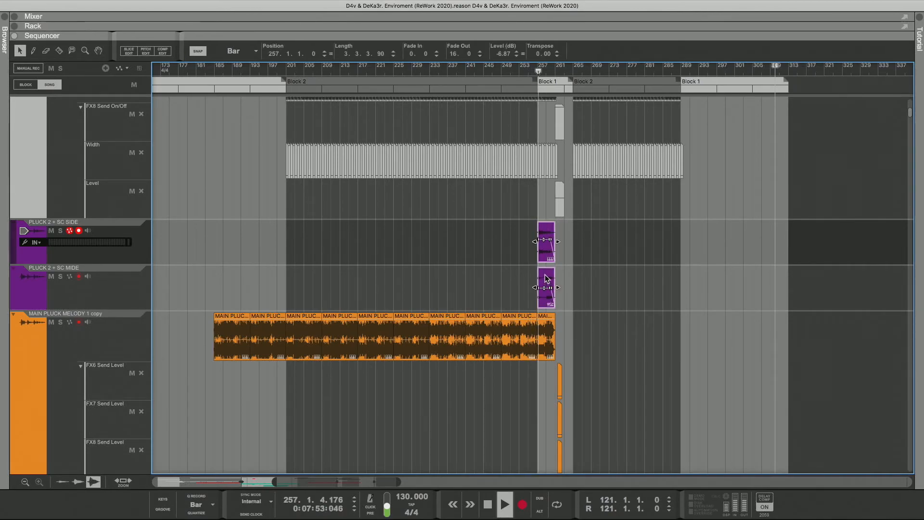
{"action": "mouse_move", "coordinate": [546, 279]}
{"action": "left_mouse_down"}
{"action": "mouse_move", "coordinate": [564, 279]}
{"action": "mouse_move", "coordinate": [537, 288]}
{"action": "left_mouse_up"}
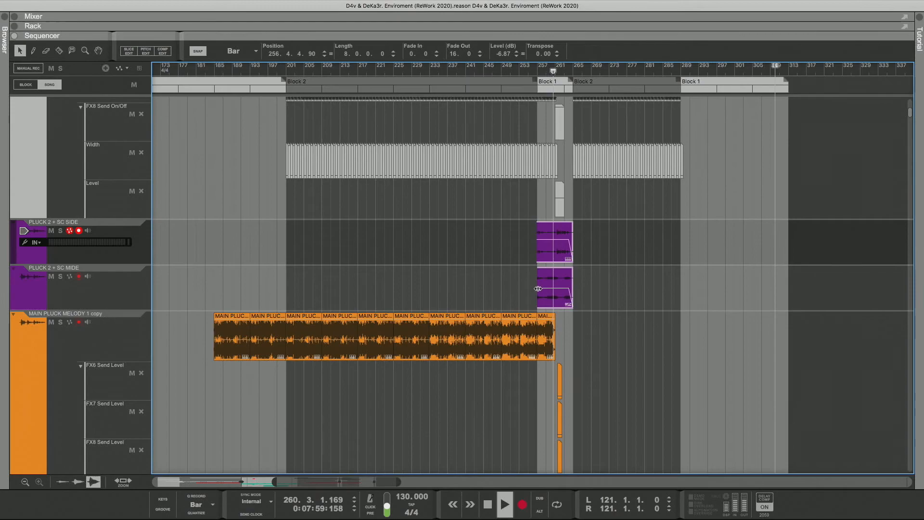
Step: Move the PLUCK 2 + SC SIDE and MIDE clips past the last block to position 312.4.4.90 and mute both clips
{"action": "left_click", "coordinate": [591, 269]}
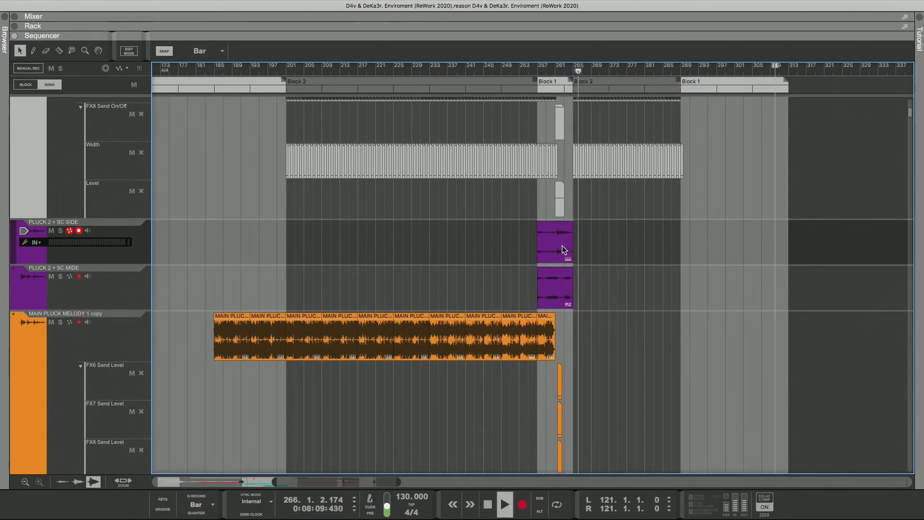
{"action": "left_click_drag", "start_coordinate": [586, 235], "coordinate": [805, 292]}
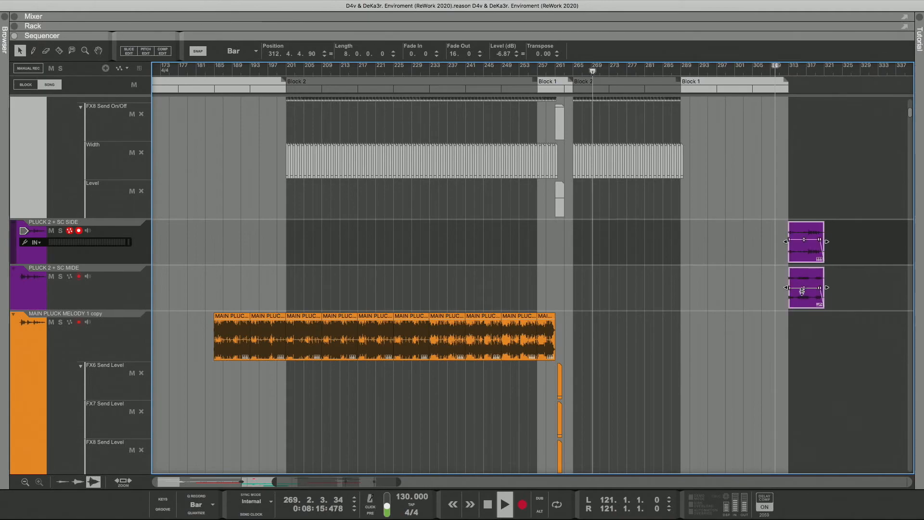
{"action": "left_click", "coordinate": [72, 50]}
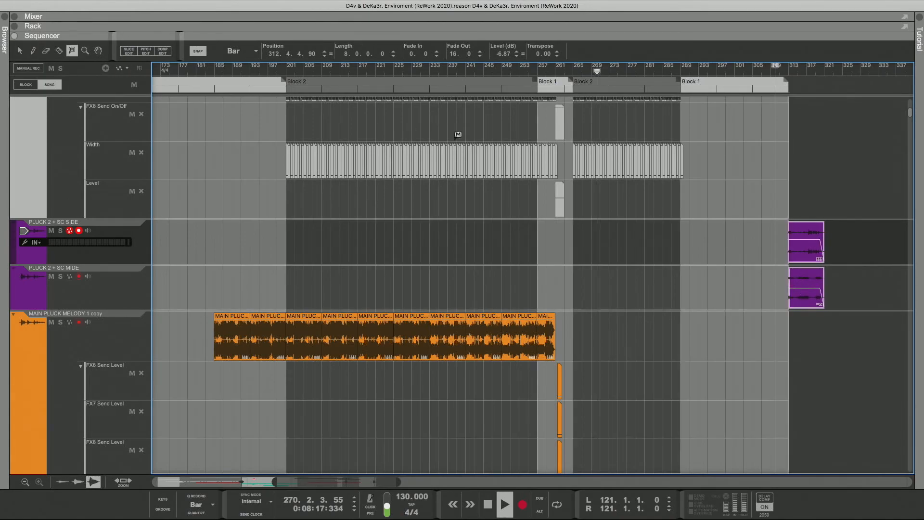
{"action": "left_click", "coordinate": [818, 241]}
{"action": "left_click", "coordinate": [816, 276]}
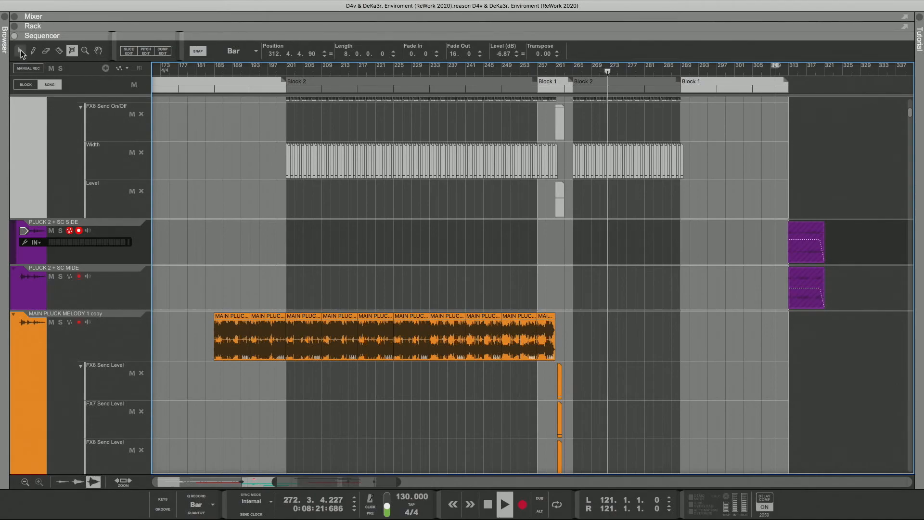
{"action": "left_click", "coordinate": [20, 51]}
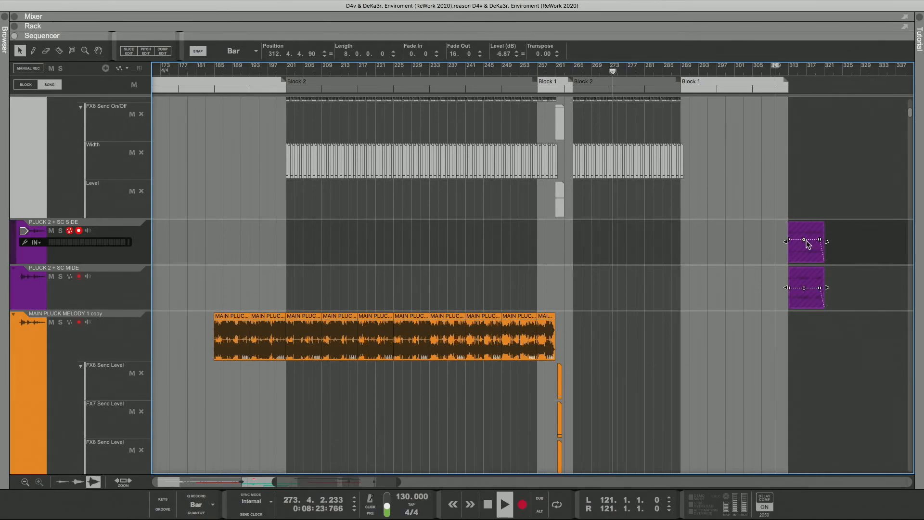
Step: Extend the start of both PLUCK 2 clips back to 264.4.4.90 for a 56-bar length, and unmute them
{"action": "left_click_drag", "start_coordinate": [811, 215], "coordinate": [570, 281]}
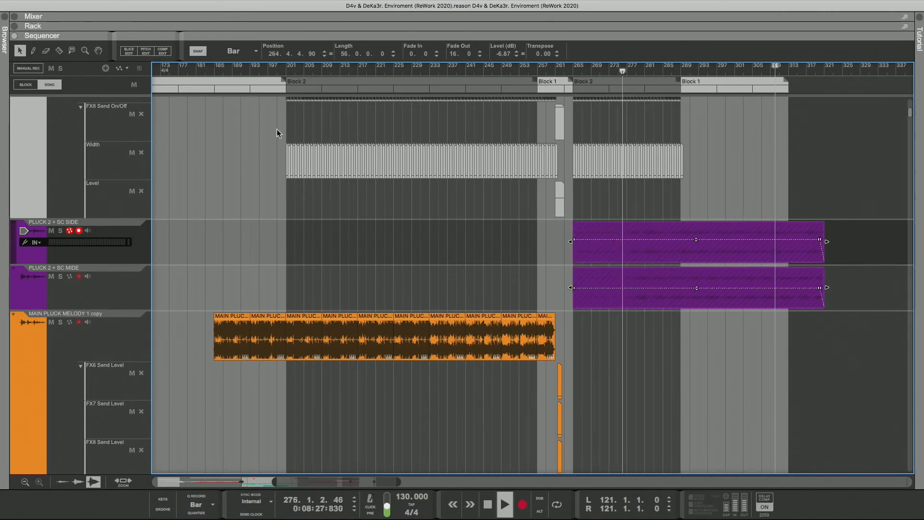
{"action": "left_click", "coordinate": [70, 54]}
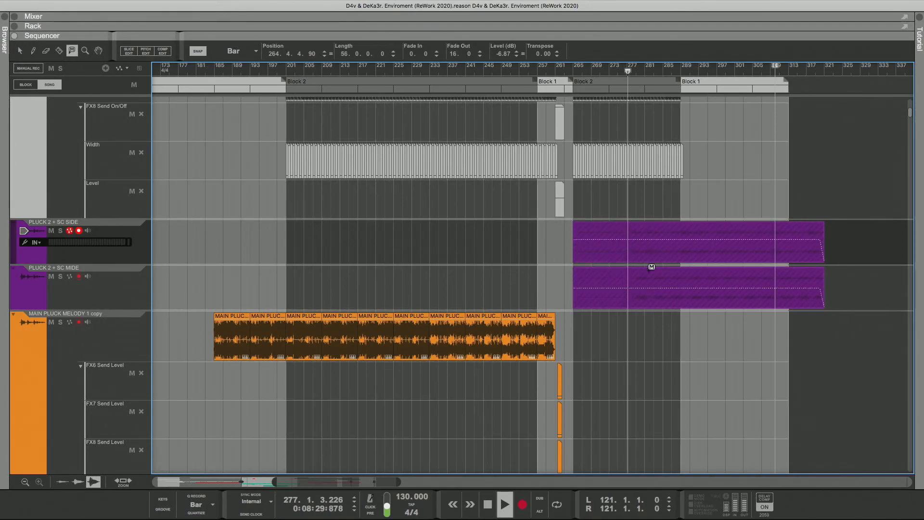
{"action": "left_click", "coordinate": [650, 261]}
{"action": "left_click", "coordinate": [640, 271]}
{"action": "left_click", "coordinate": [19, 50]}
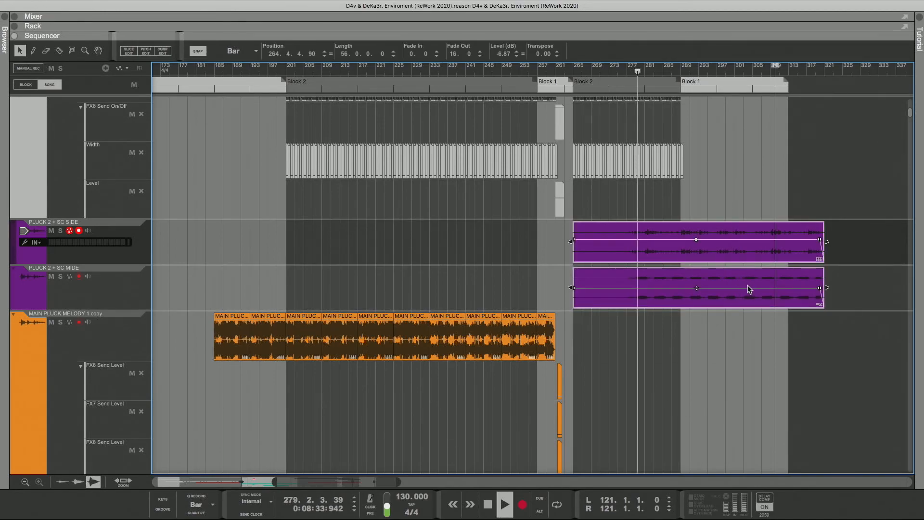
Step: Shift both PLUCK 2 clips earlier to 253.4.4.90 and trim their starts to bar 265
{"action": "left_click_drag", "start_coordinate": [747, 285], "coordinate": [697, 287]}
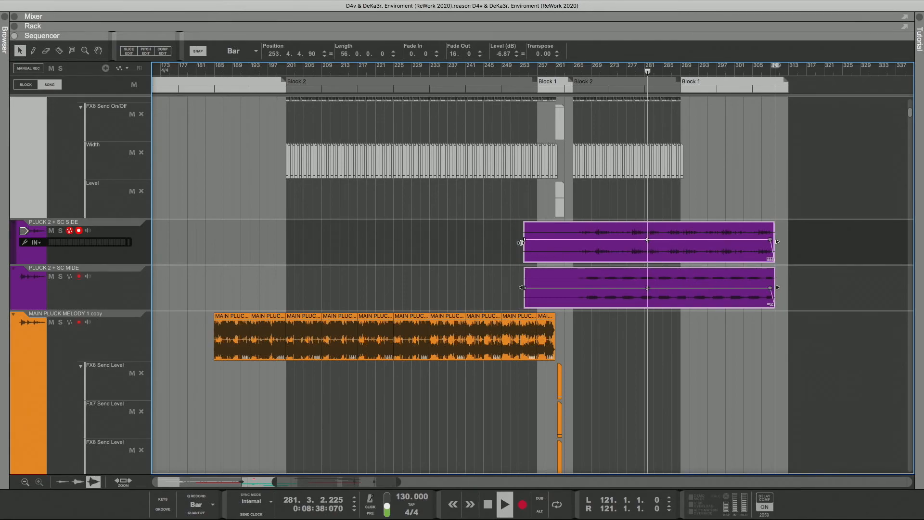
{"action": "left_click_drag", "start_coordinate": [522, 242], "coordinate": [572, 244]}
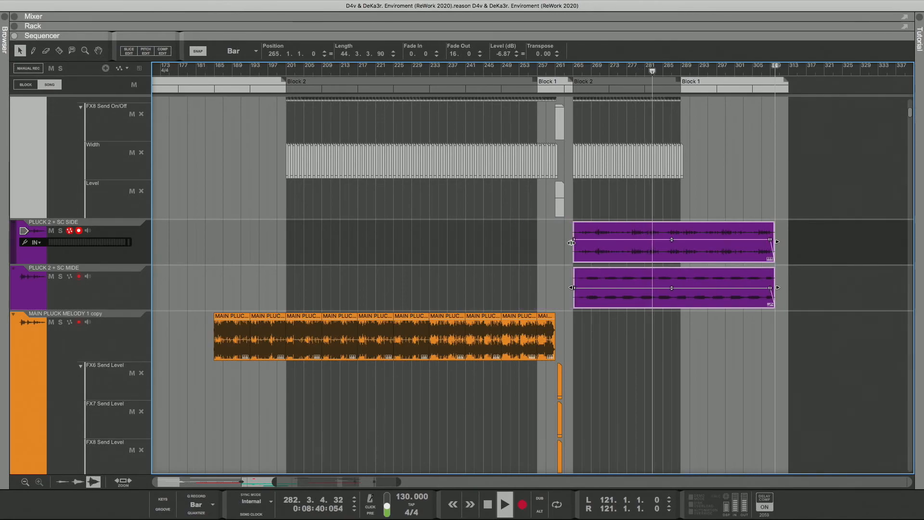
{"action": "left_click", "coordinate": [597, 193]}
Step: Play the song from just before bar 265 and from near the end of the second Block 2 to check the plucks
{"action": "left_click", "coordinate": [569, 71]}
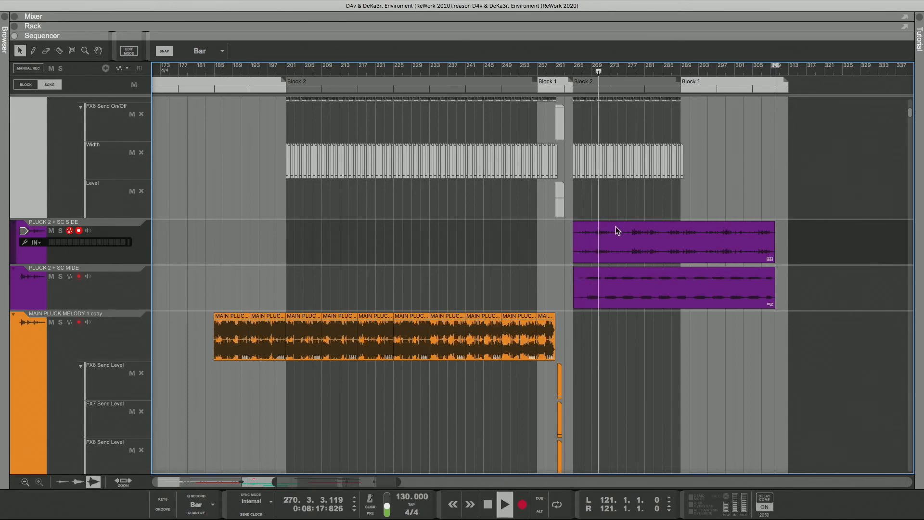
{"action": "left_click", "coordinate": [677, 67]}
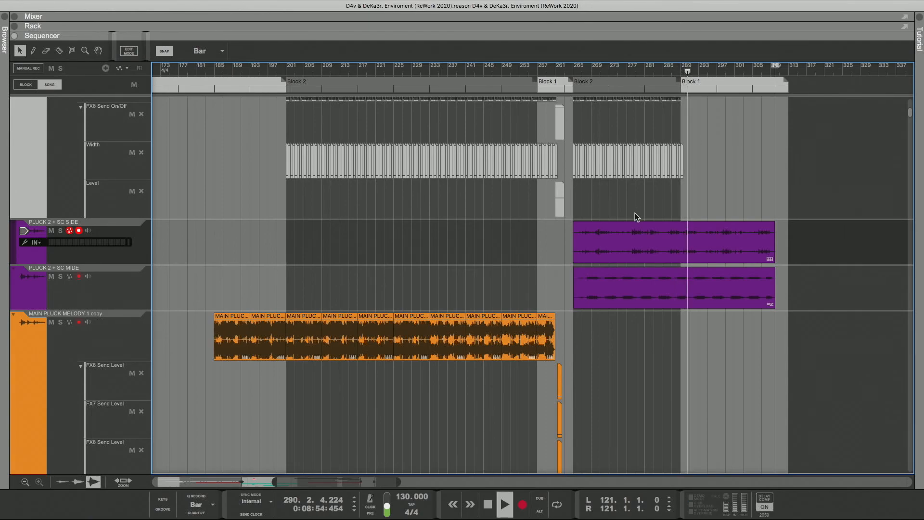
Step: Move both PLUCK 2 clips past the last block to bar 313 and save the song while playing from bar 201
{"action": "left_click_drag", "start_coordinate": [634, 212], "coordinate": [912, 289]}
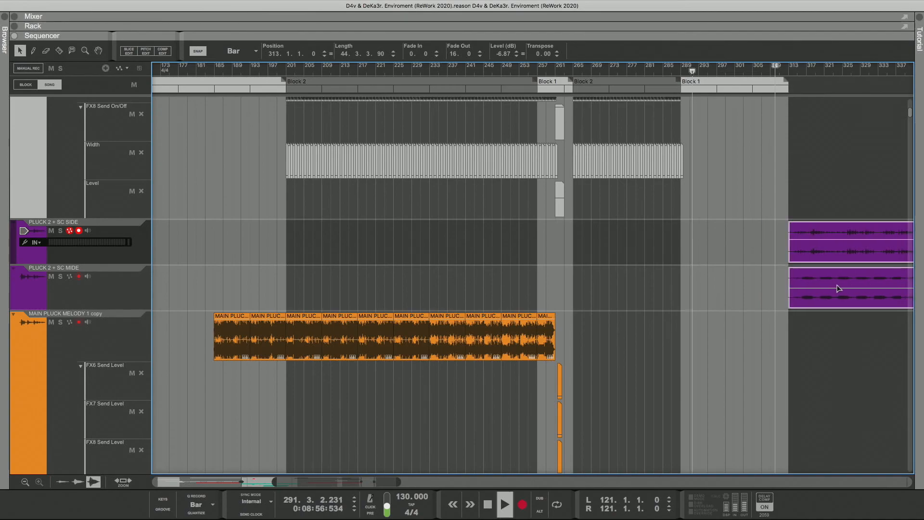
{"action": "left_click", "coordinate": [283, 69]}
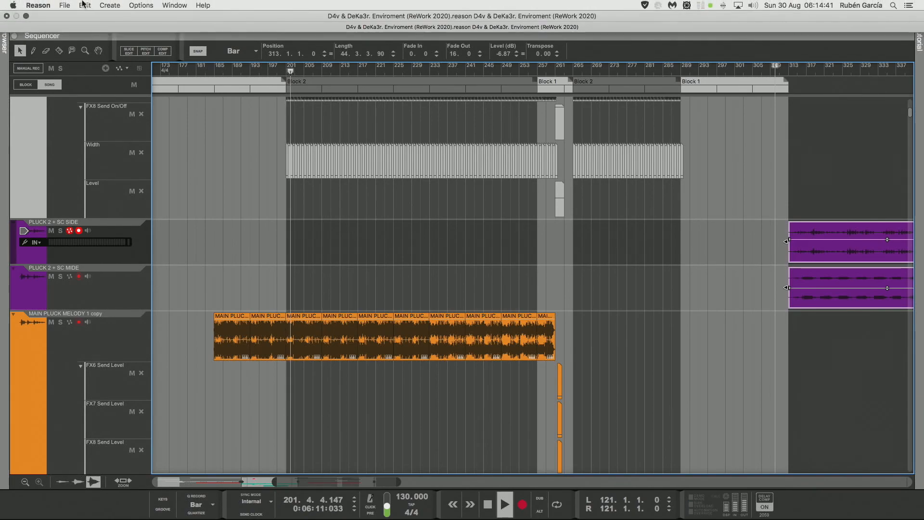
{"action": "left_click", "coordinate": [65, 5]}
{"action": "left_click", "coordinate": [76, 74]}
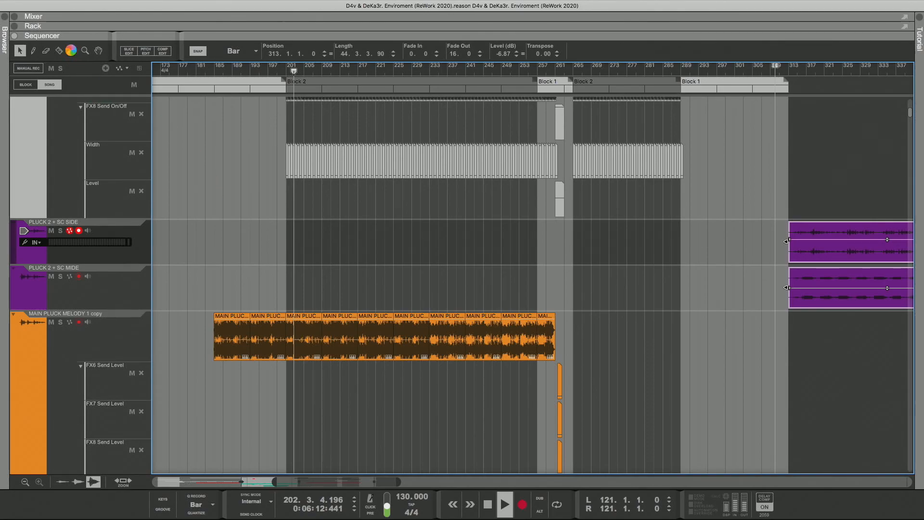
Step: Mute the two PLUCK 2 clips parked at bar 313
{"action": "key", "text": "t"}
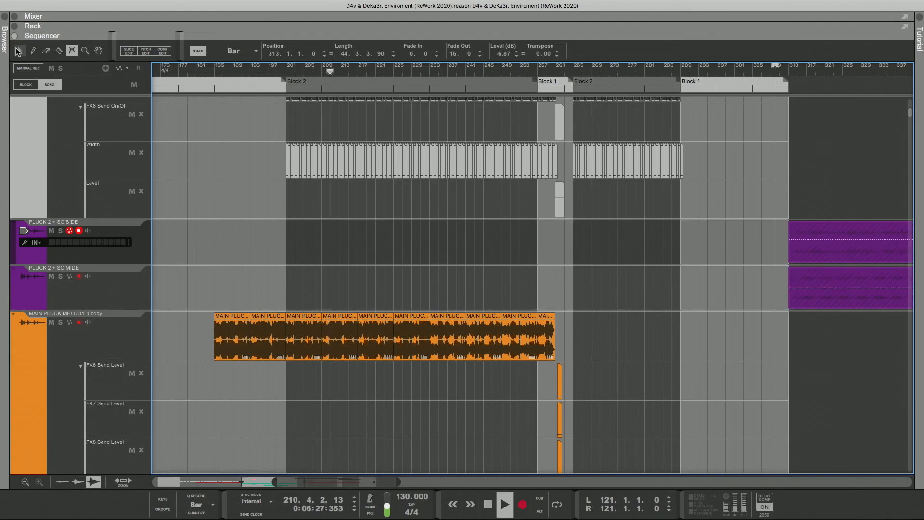
{"action": "left_click", "coordinate": [19, 50]}
Step: Look through the arrangement's lead, vocal, pluck, ambience and bass tracks during playback of Block 2
{"action": "scroll", "coordinate": [237, 161], "scroll_direction": "down", "scroll_amount": 2}
{"action": "scroll", "coordinate": [238, 161], "scroll_direction": "down", "scroll_amount": 15}
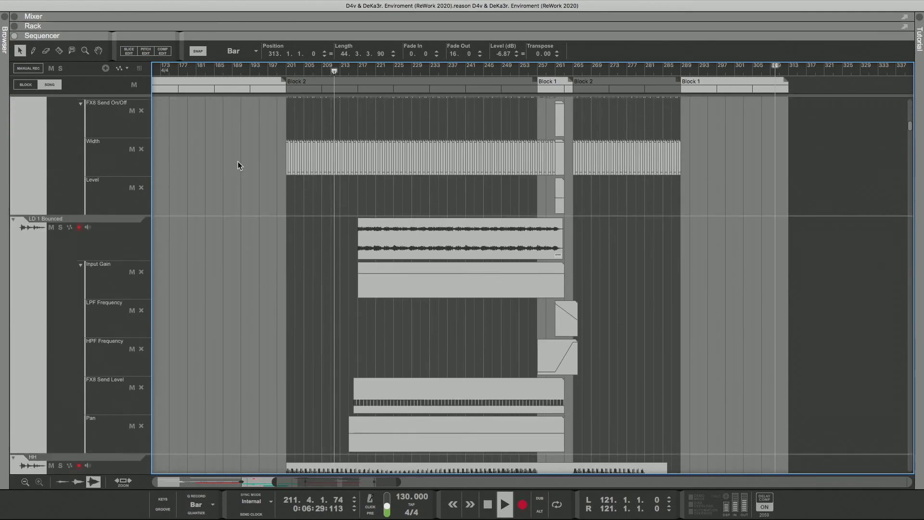
{"action": "scroll", "coordinate": [238, 161], "scroll_direction": "up", "scroll_amount": 10}
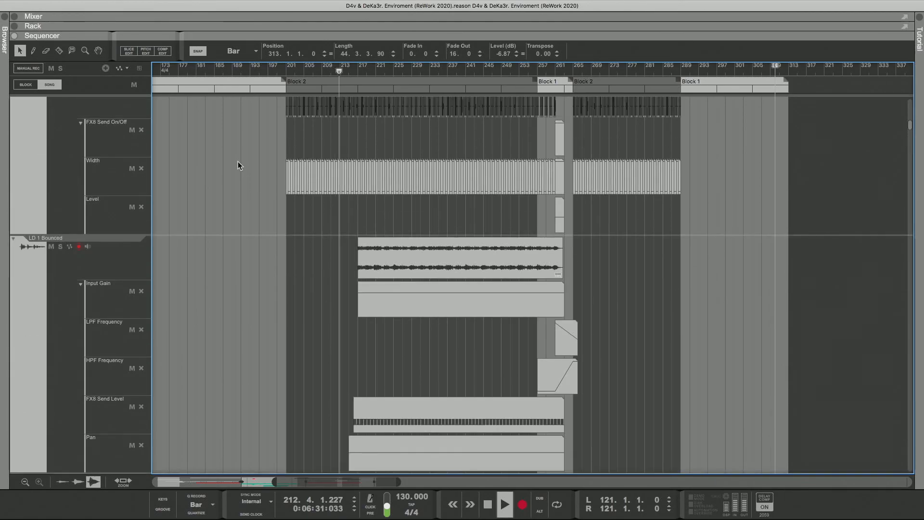
{"action": "scroll", "coordinate": [238, 161], "scroll_direction": "down", "scroll_amount": 3}
{"action": "scroll", "coordinate": [237, 161], "scroll_direction": "down", "scroll_amount": 15}
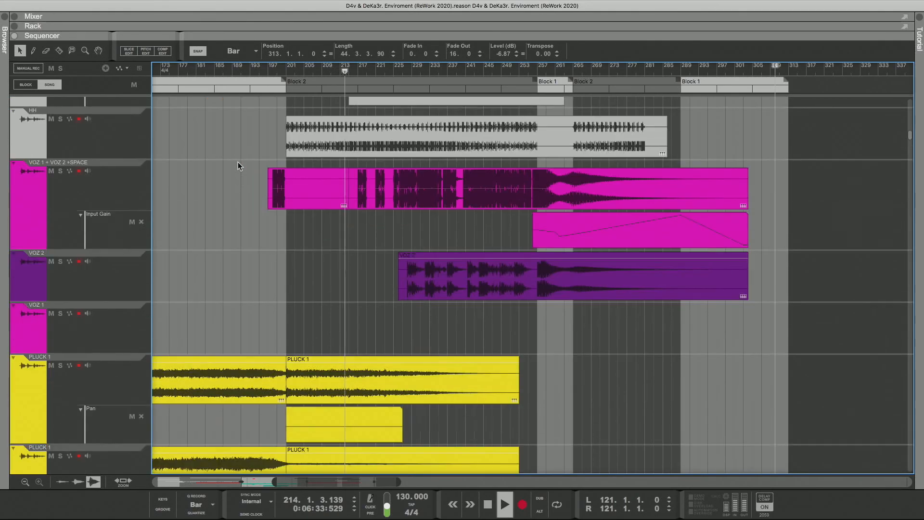
{"action": "scroll", "coordinate": [238, 162], "scroll_direction": "down", "scroll_amount": 3}
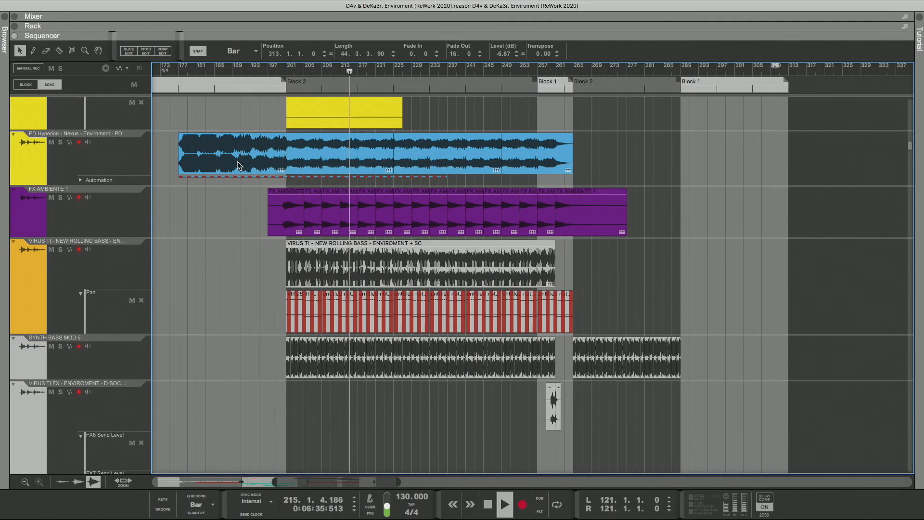